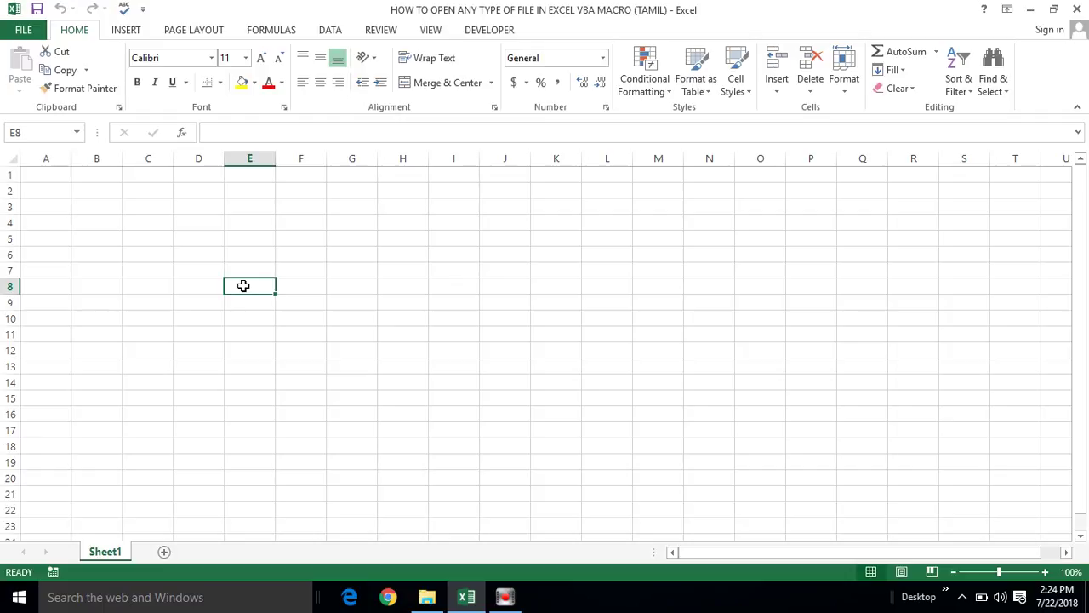
Step: Select cell F7, then switch to File Explorer showing the YTT folder
left_click(286, 265)
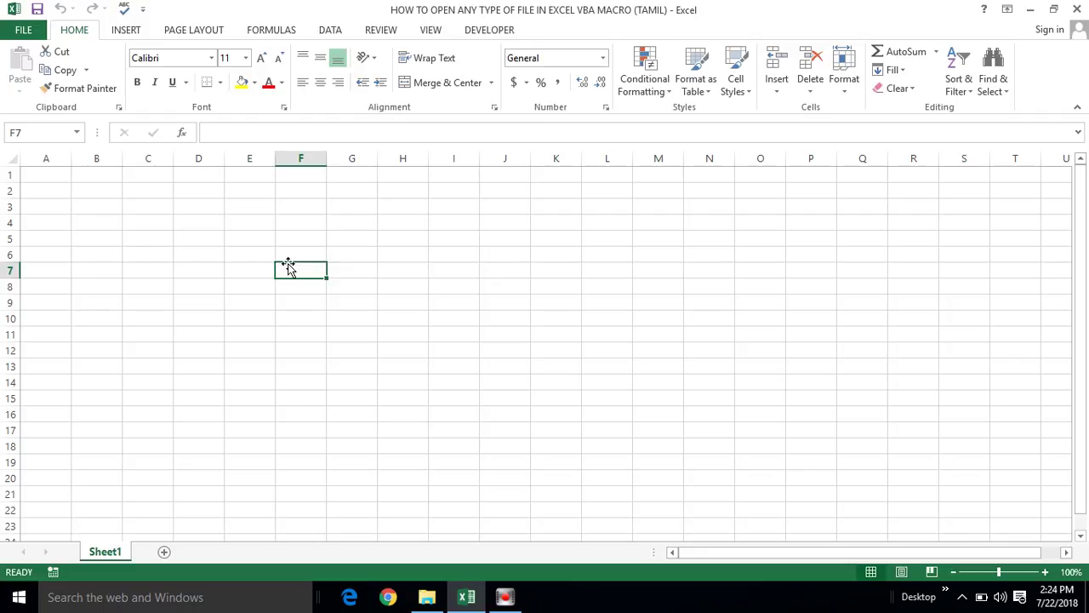
key("alt+Tab")
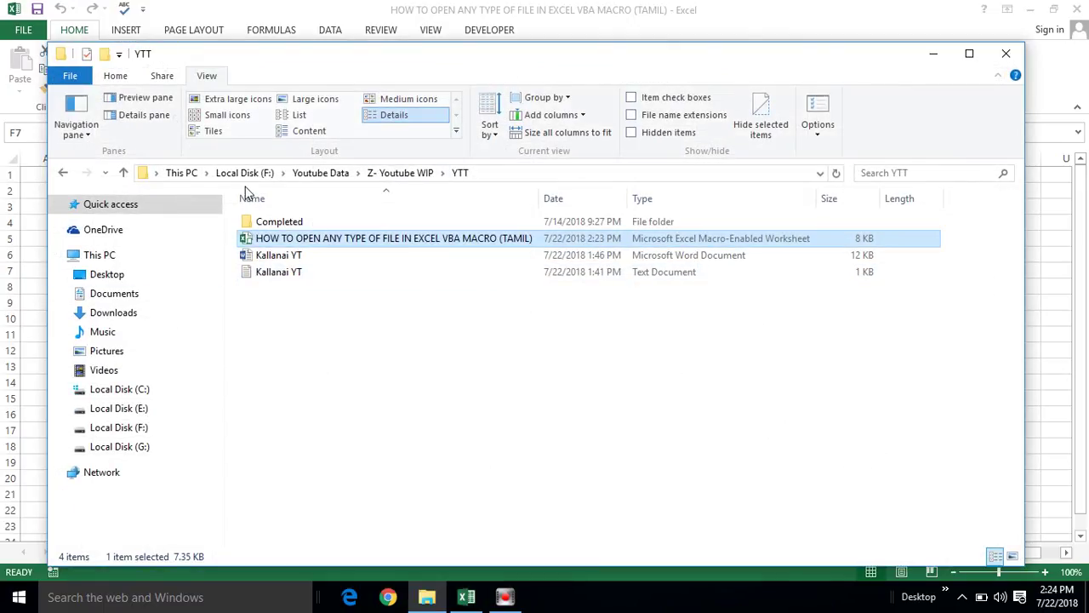
left_click(268, 175)
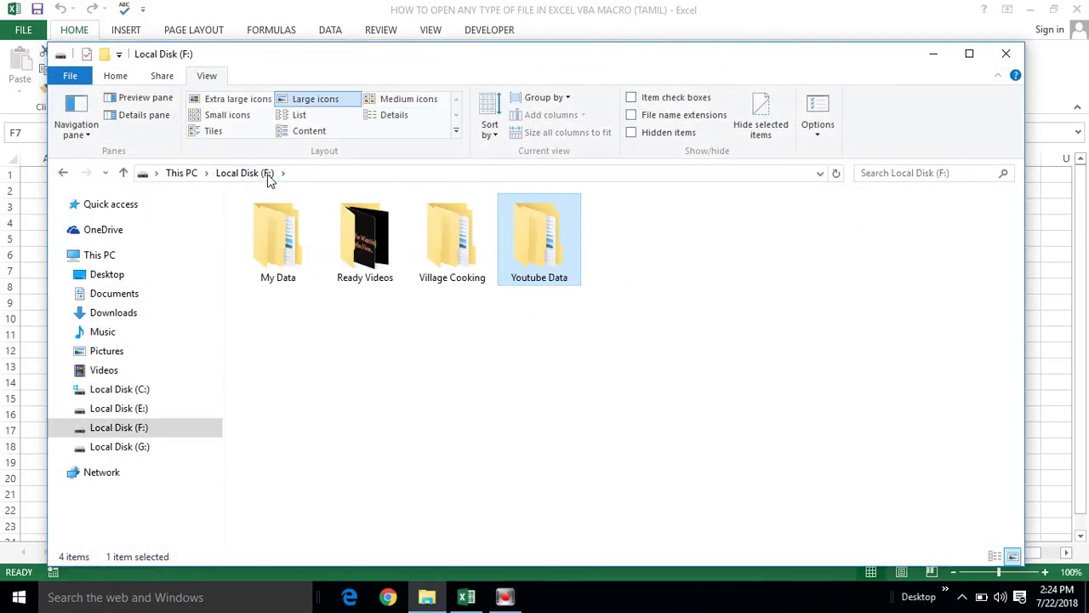
left_click(121, 433)
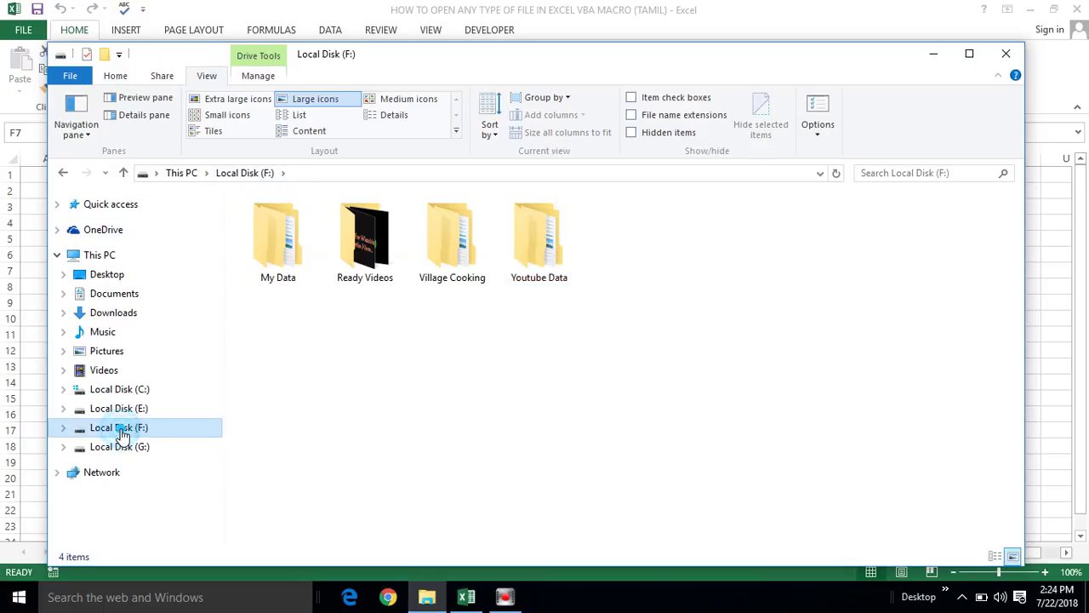
double_click(278, 257)
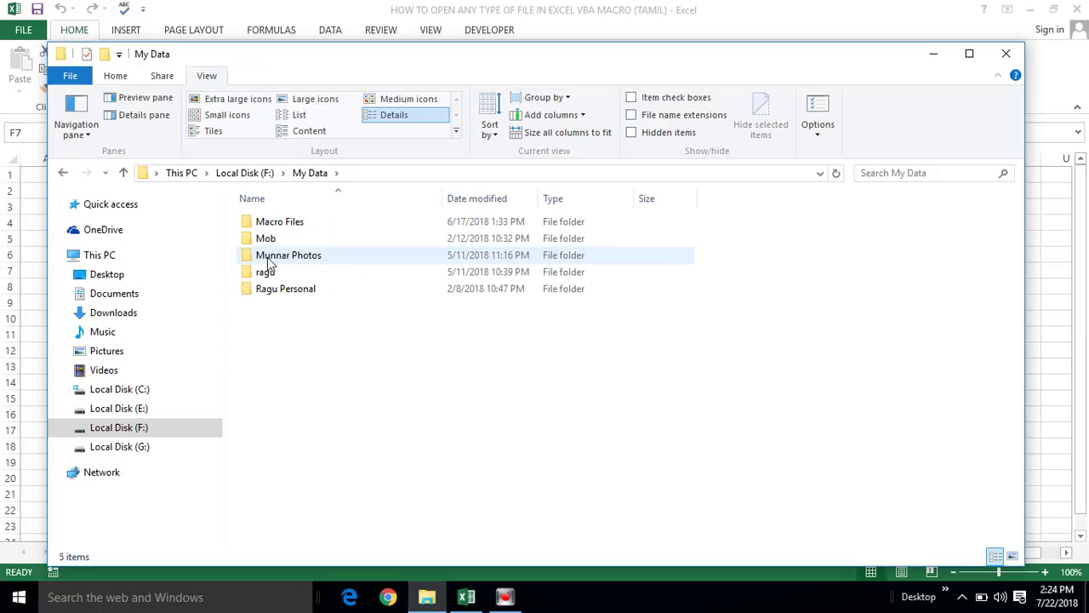
left_click(63, 173)
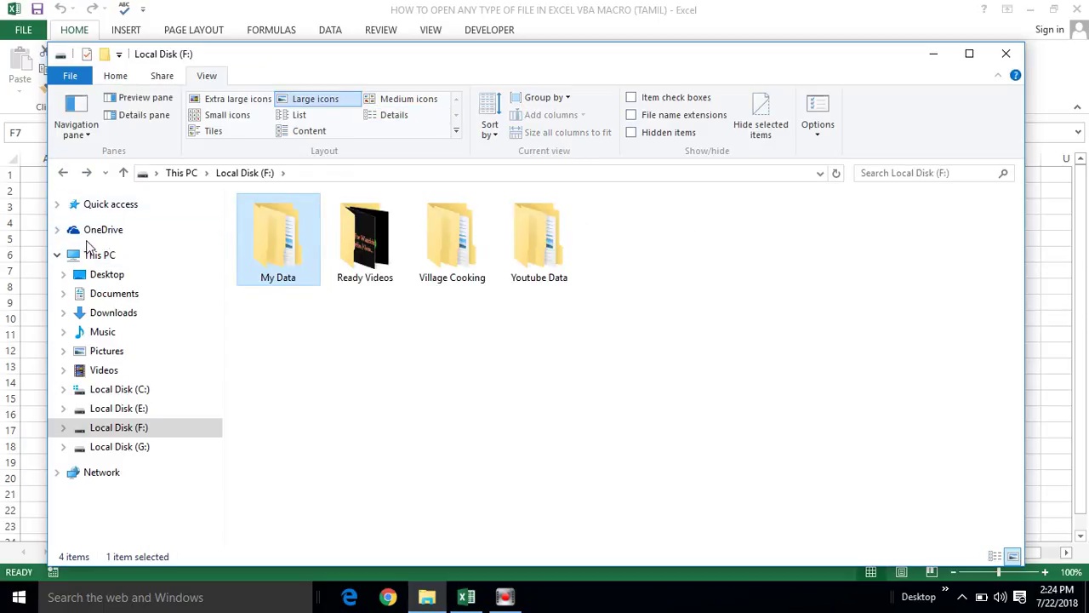
left_click(58, 205)
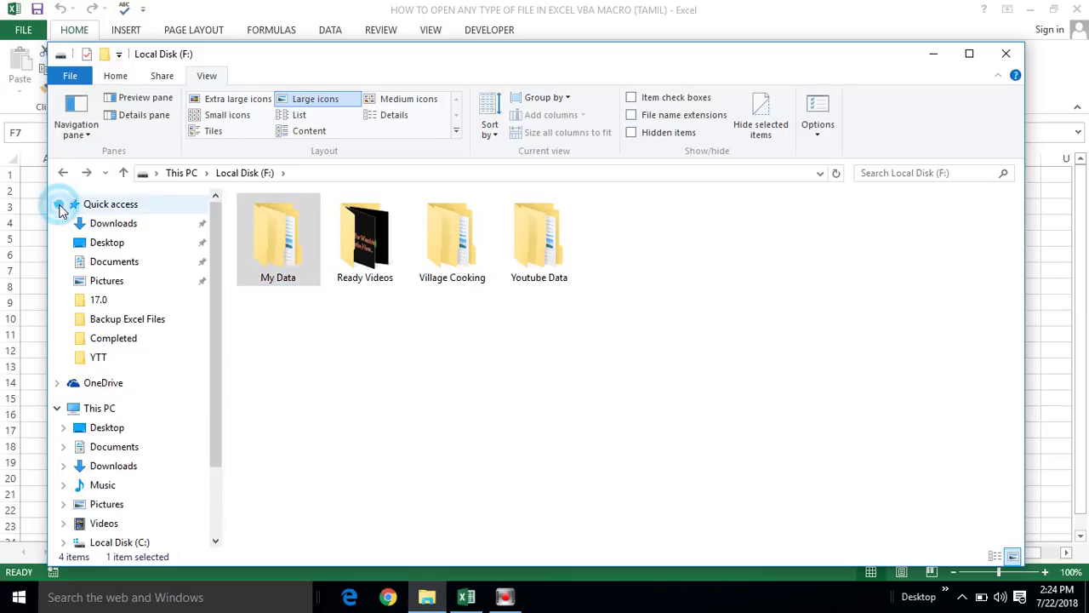
left_click(98, 357)
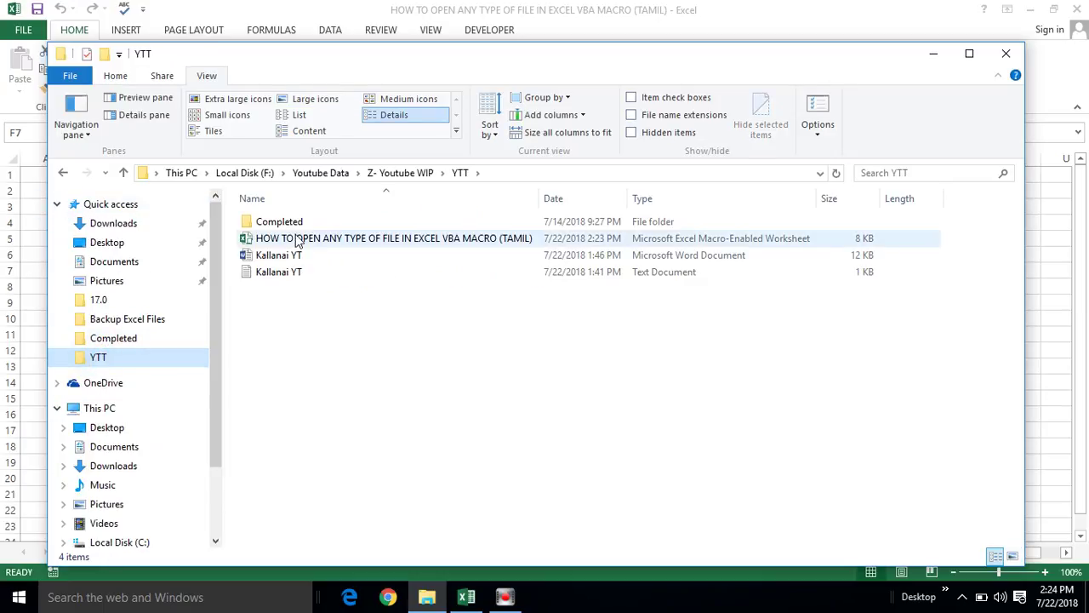
left_click(500, 174)
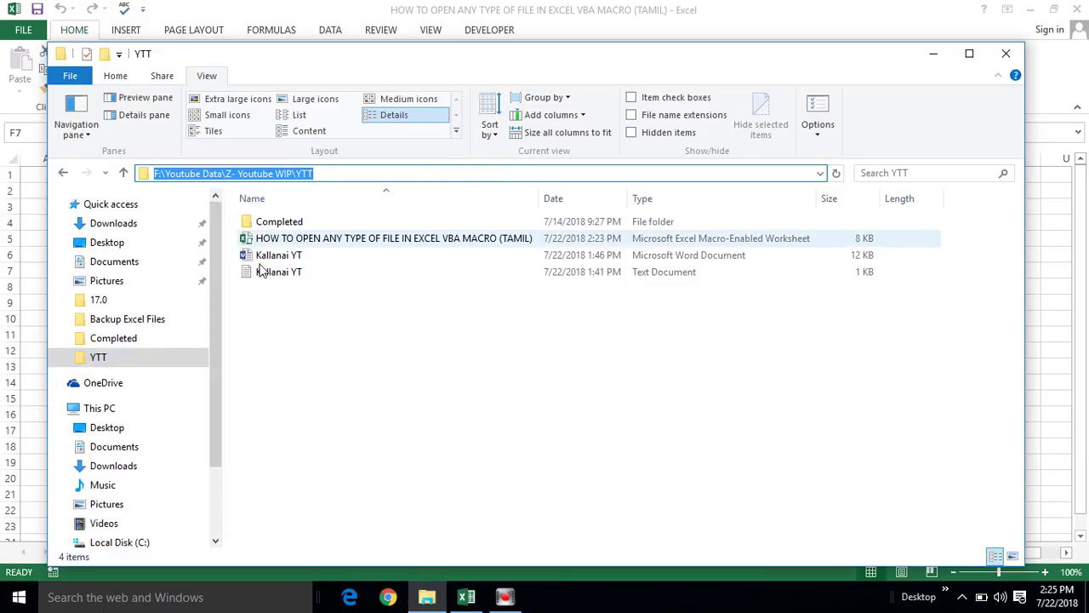
left_click(267, 304)
left_click(272, 256)
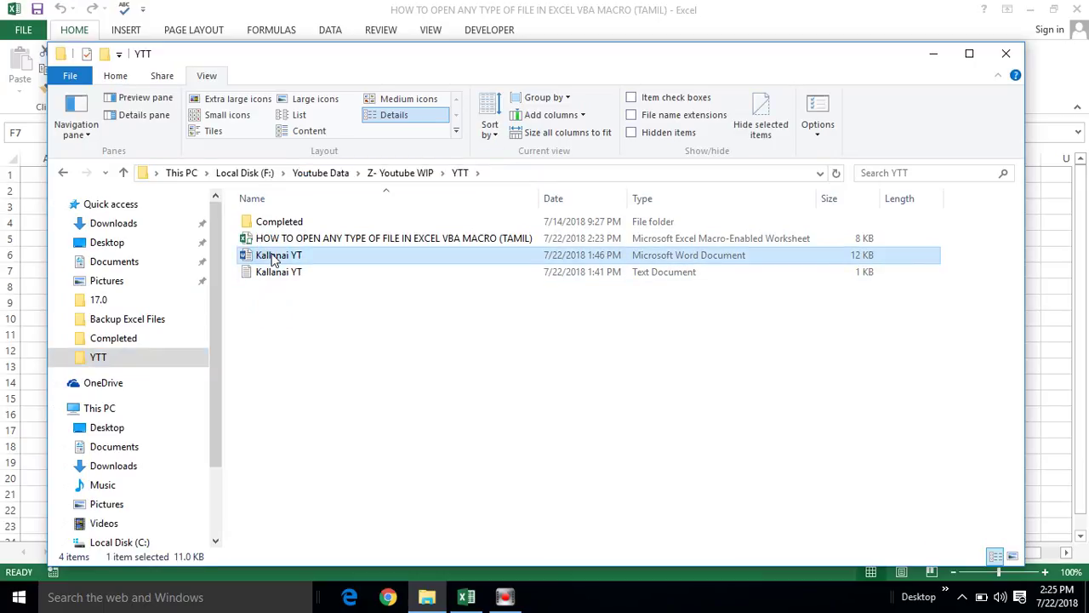
left_click(291, 261)
Step: Open and close Kallanai YT.docx in Word and Kallanai YT.txt in Notepad, then return to Excel
double_click(291, 261)
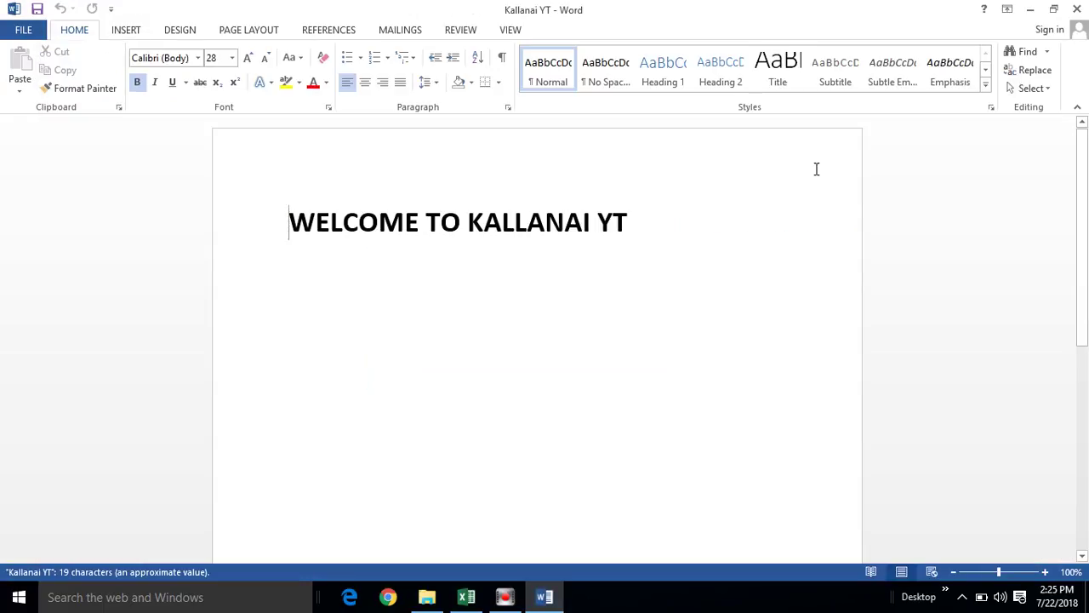
left_click(1077, 9)
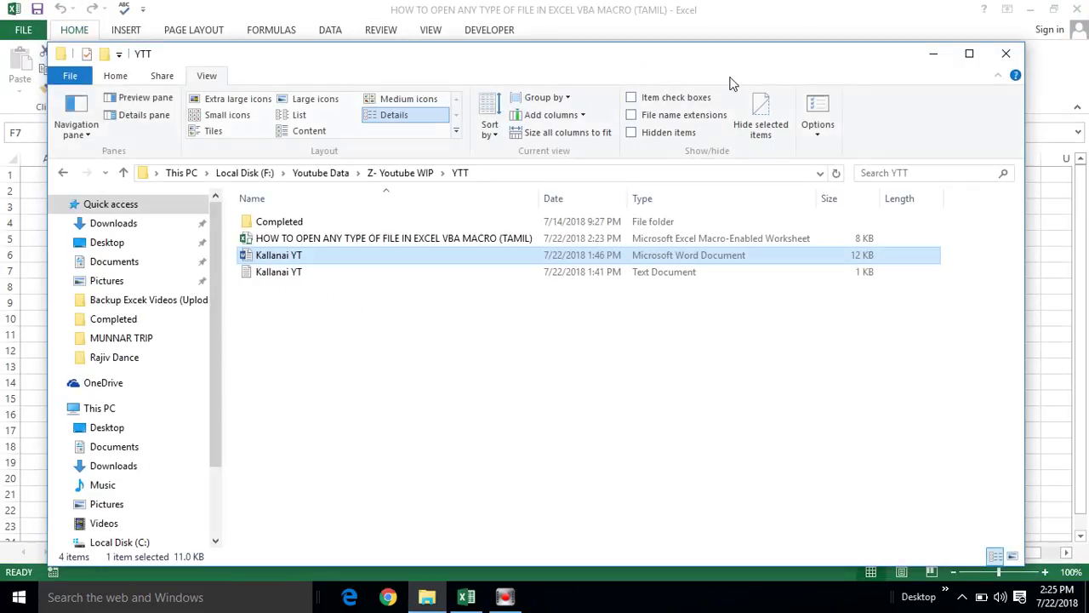
double_click(292, 271)
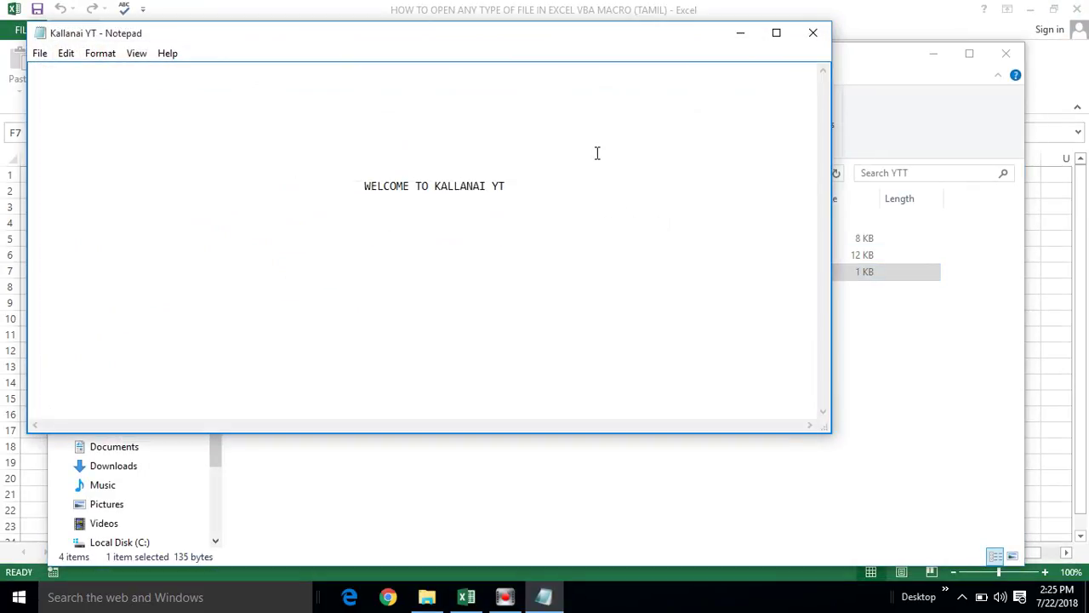
left_click(814, 36)
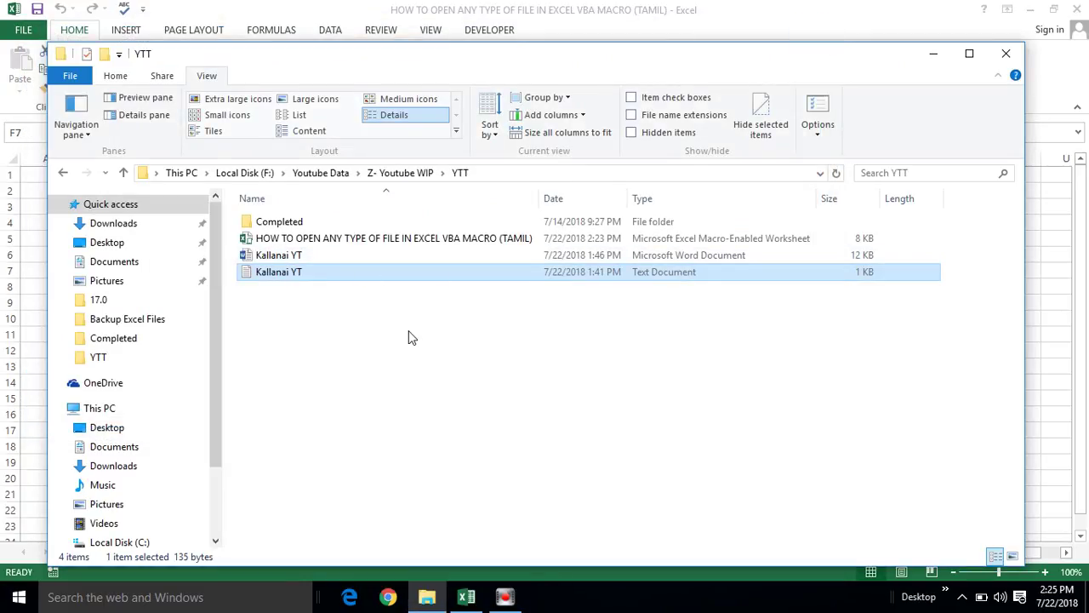
double_click(294, 256)
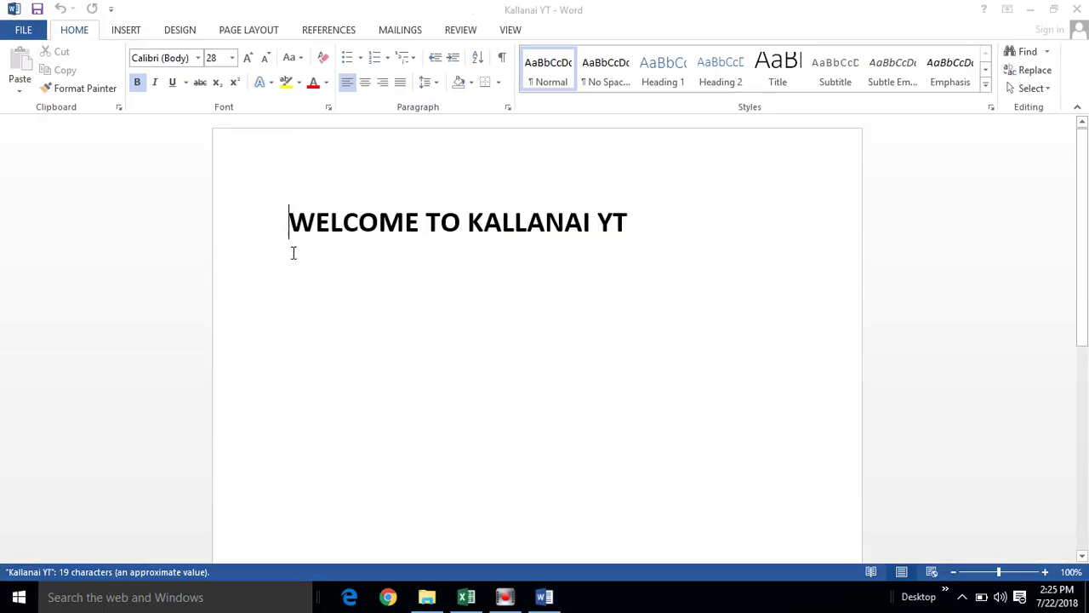
left_click(1073, 9)
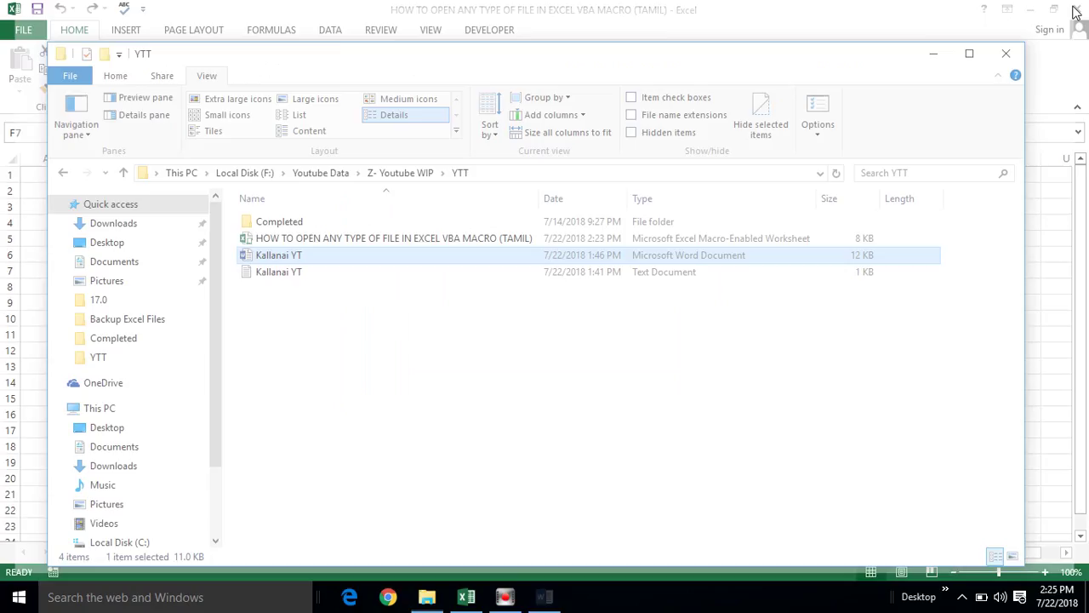
left_click(465, 299)
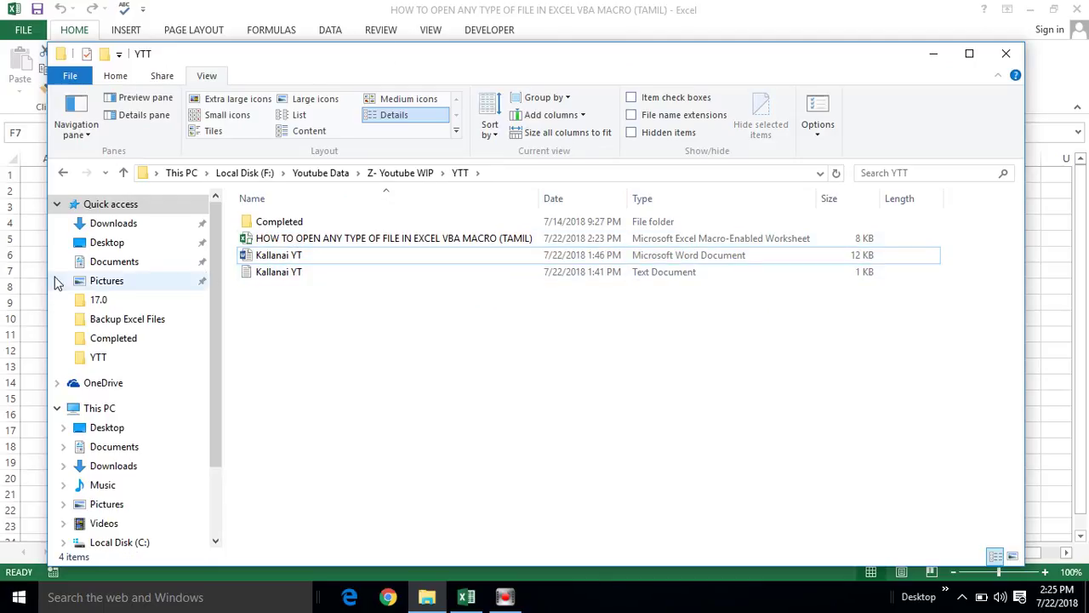
key("alt+F4")
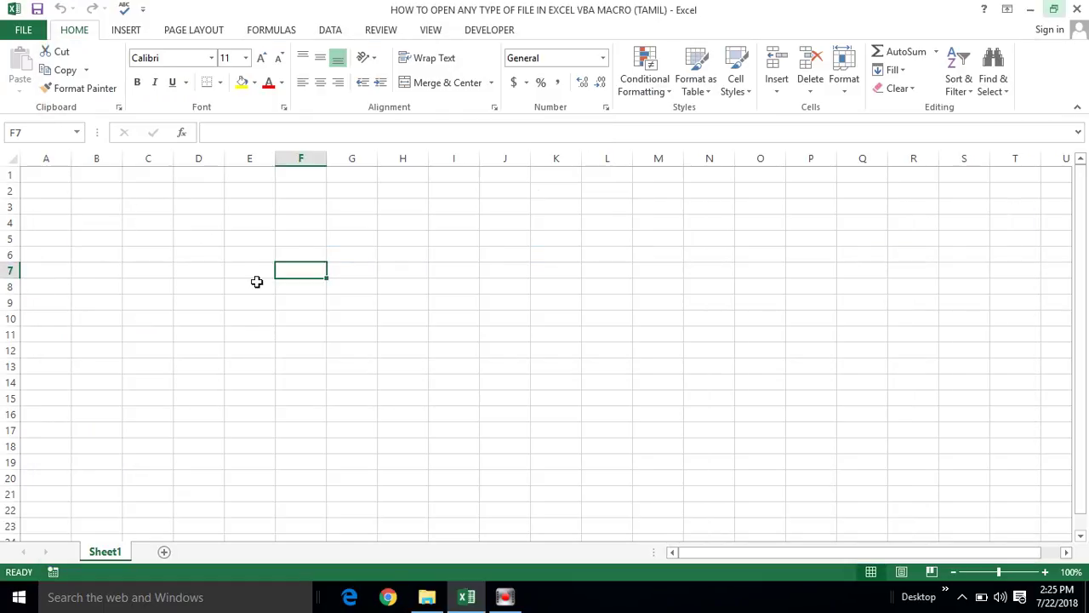
Step: Check the YTT folder's workbook, Word and text files and its full path in File Explorer
key("alt+Tab")
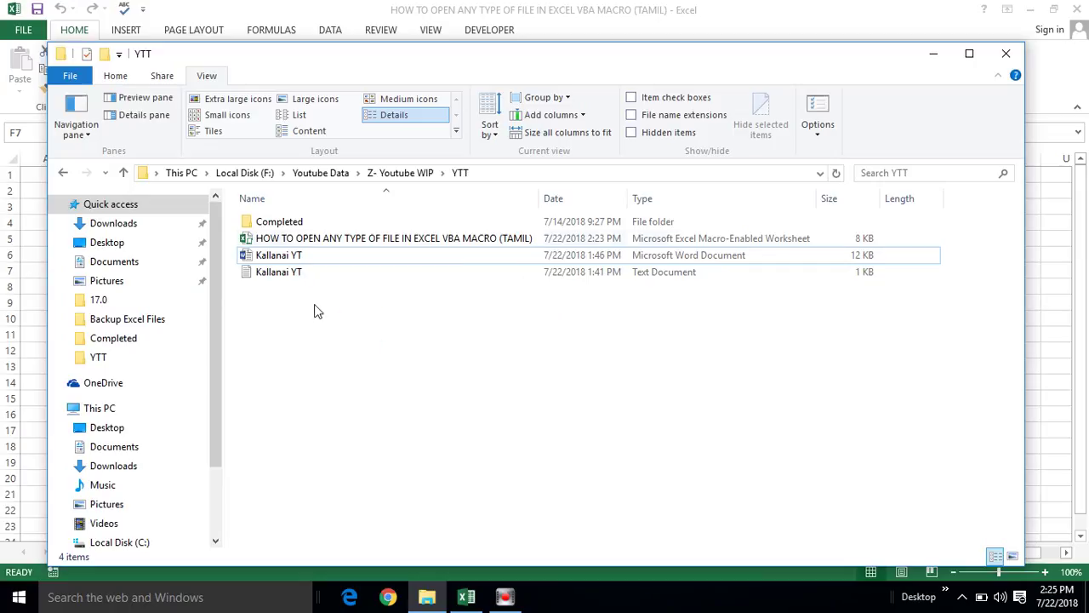
double_click(370, 244)
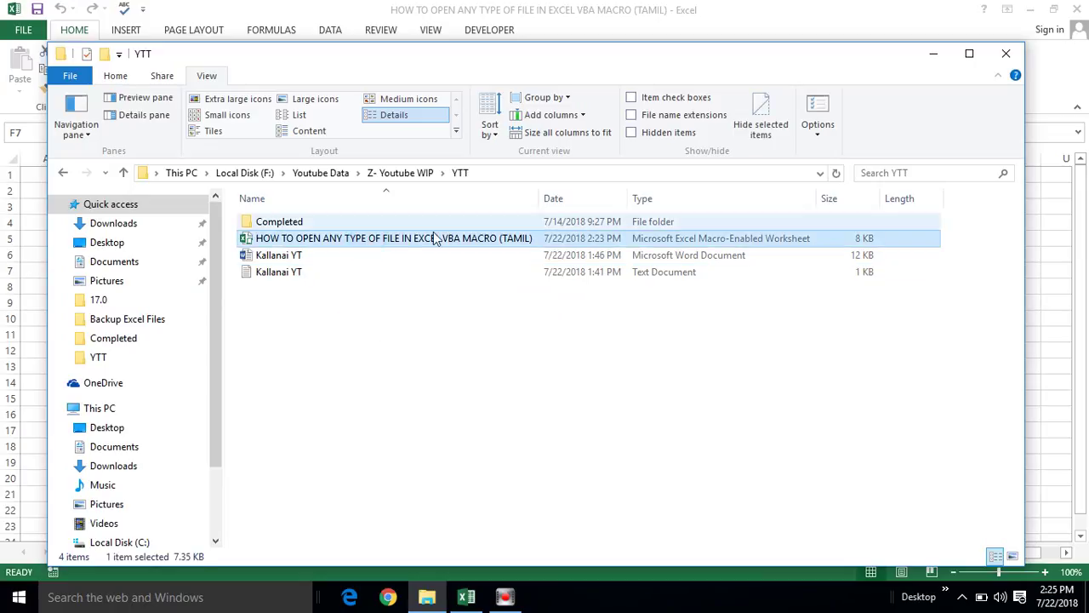
left_click(299, 256)
left_click(292, 274)
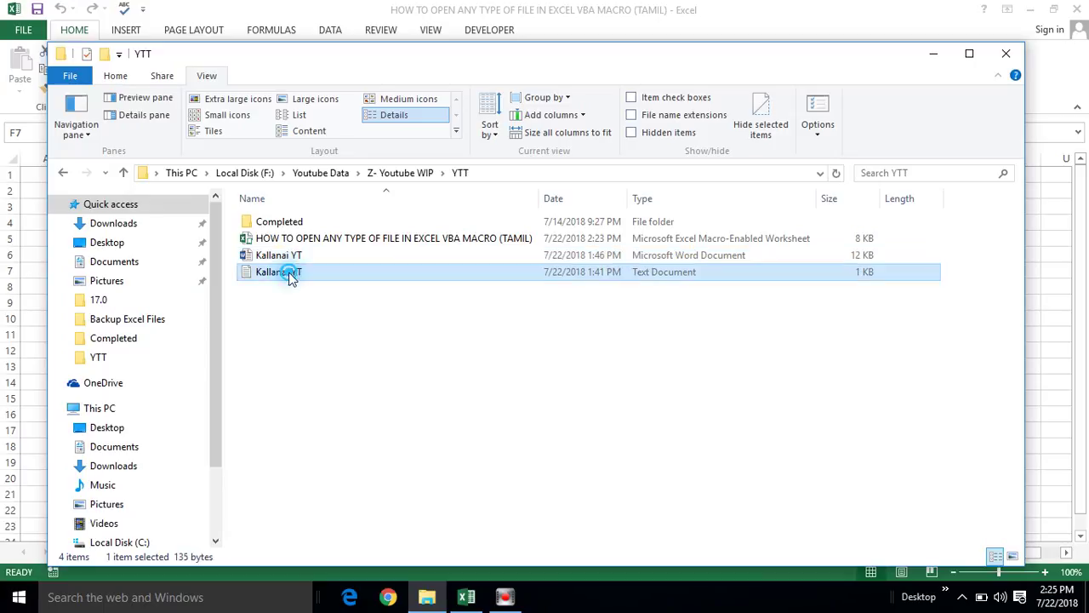
left_click(275, 312)
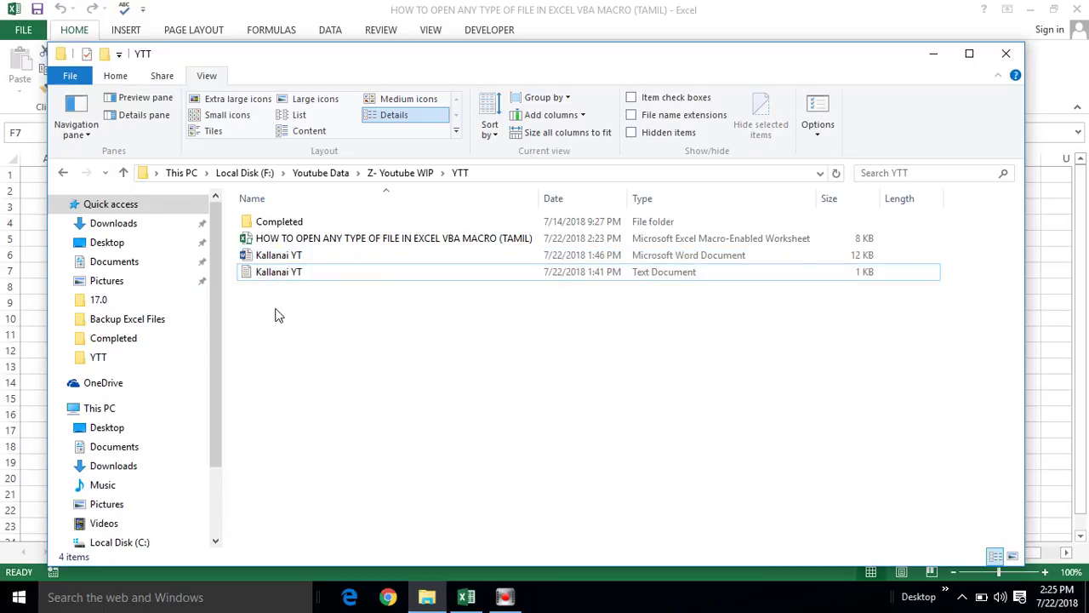
left_click(303, 312)
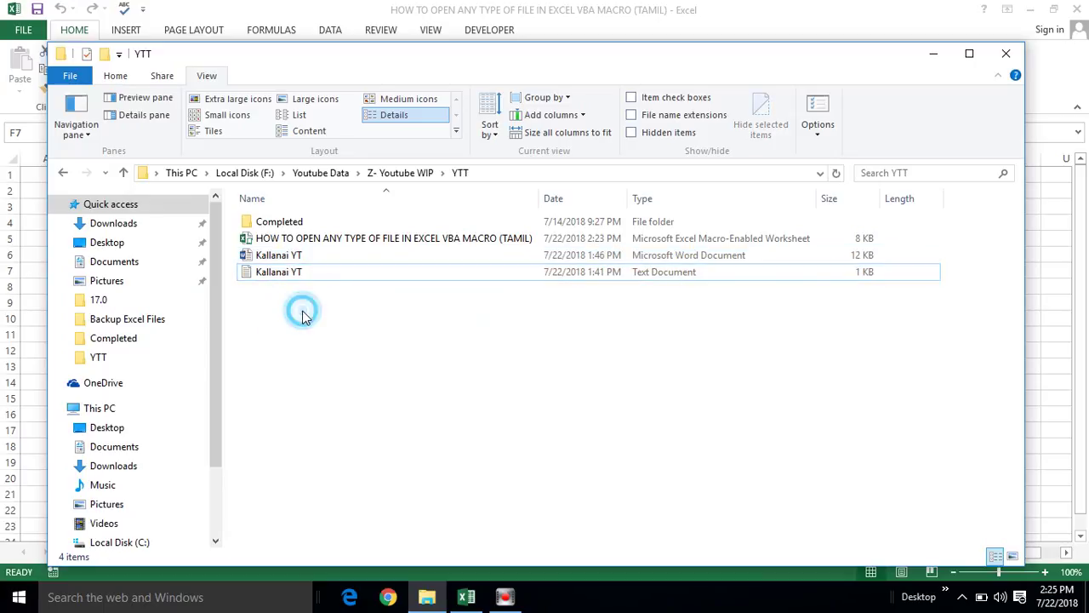
left_click(485, 170)
left_click(306, 369)
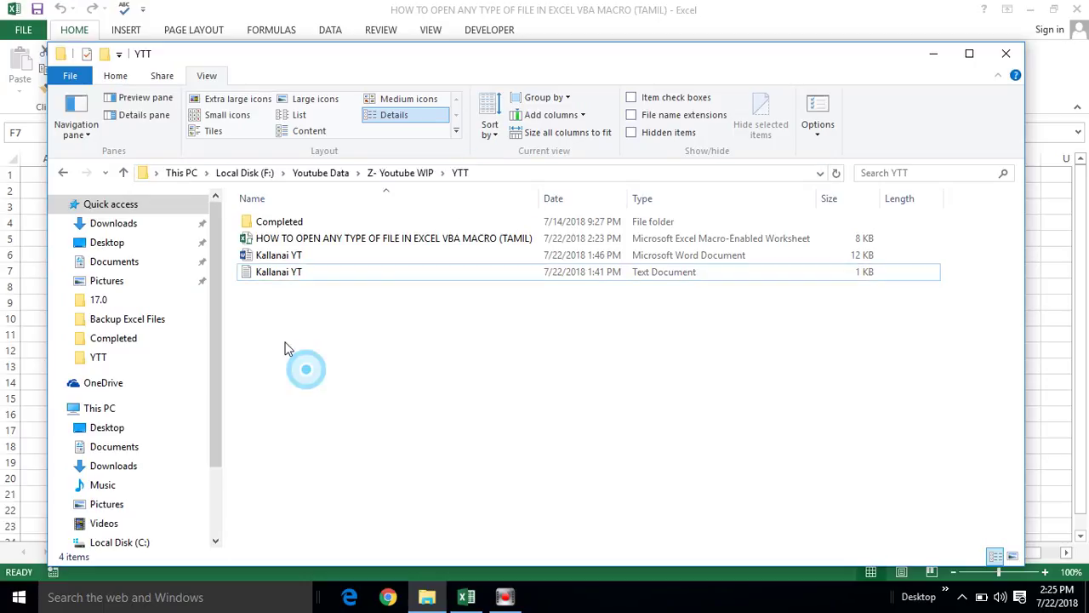
left_click(283, 332)
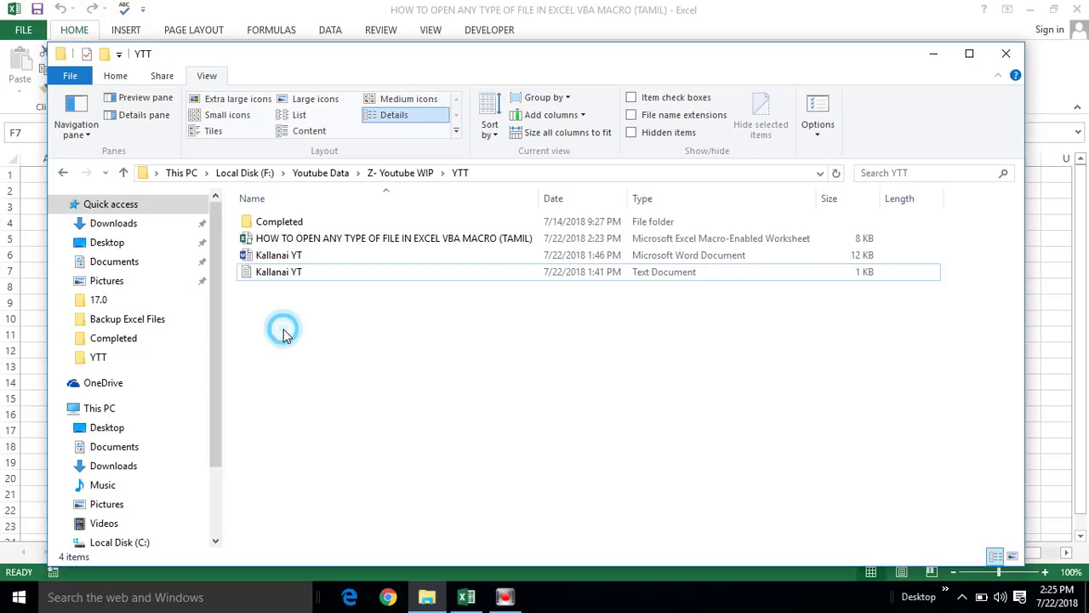
Step: Back in Excel, select cell G8 and open the Visual Basic editor with Alt+F11
key("alt+Tab")
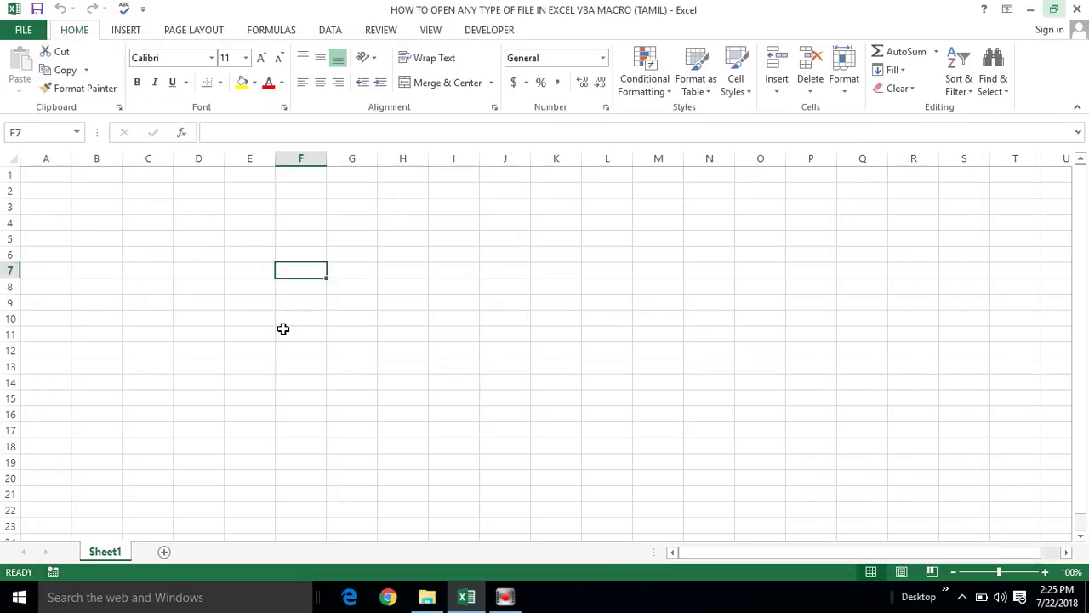
left_click(366, 289)
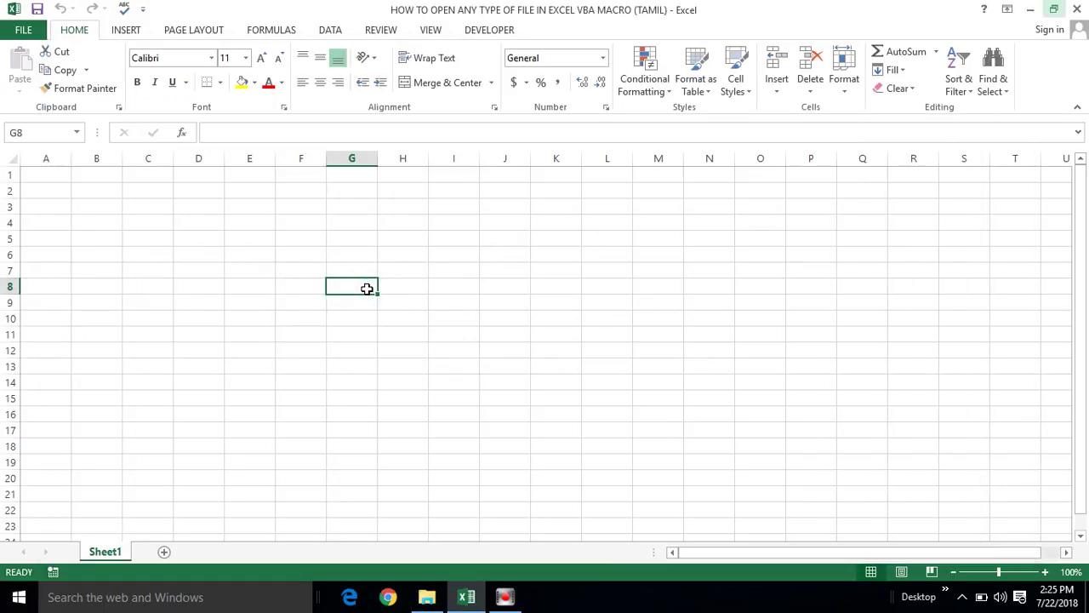
key("alt+F11")
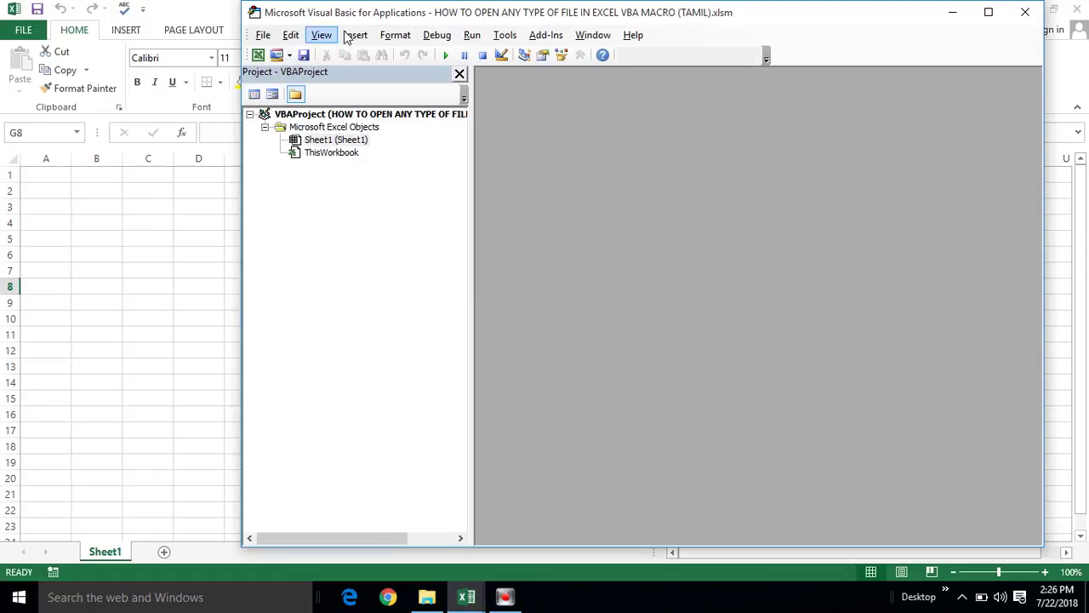
Step: Insert Module1 in the maximized editor and type 'sub OpenFiles' to create Sub OpenFiles() with End Sub
double_click(377, 12)
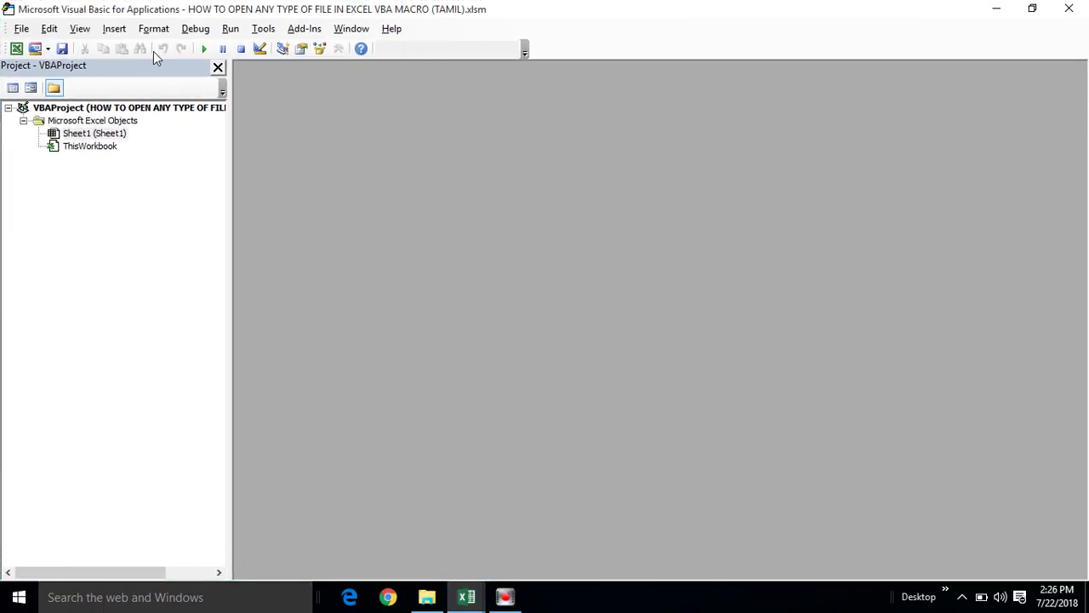
left_click(114, 29)
left_click(119, 87)
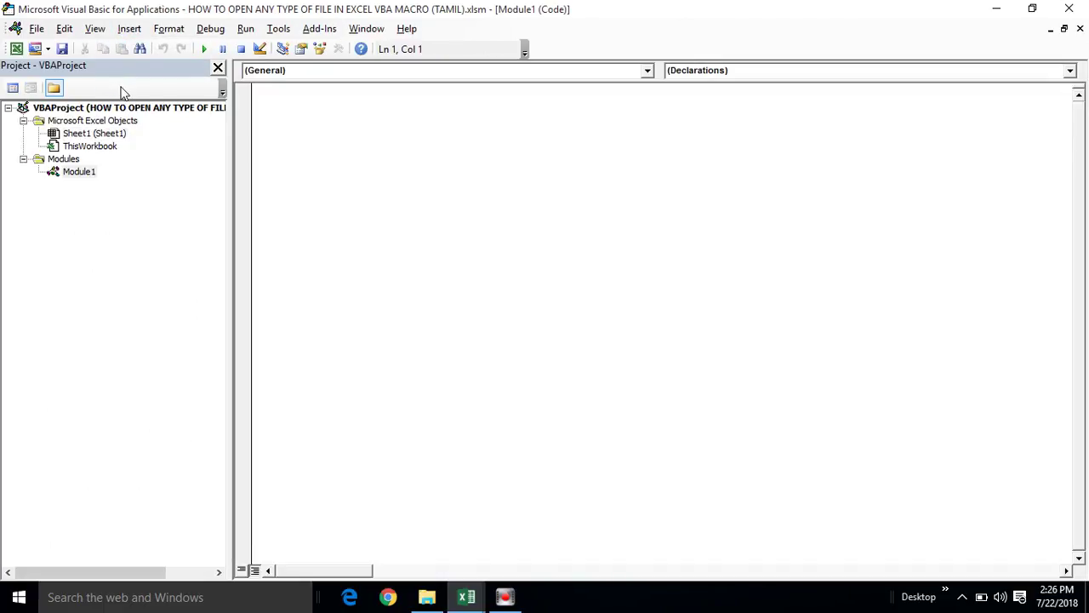
left_click(281, 91)
type("sub OpenFiles")
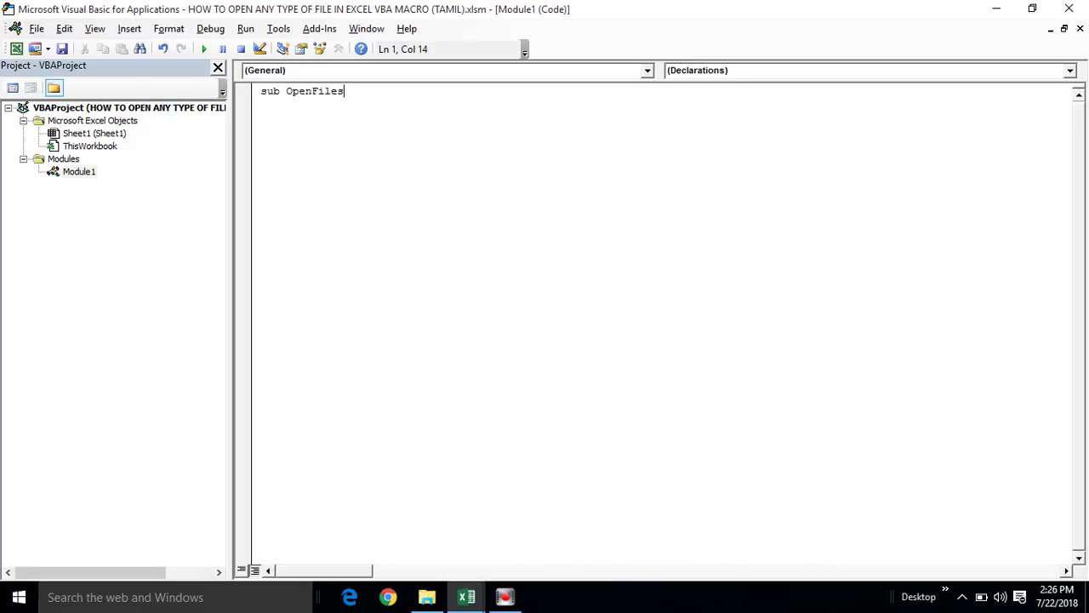
key("Return")
key("Return")
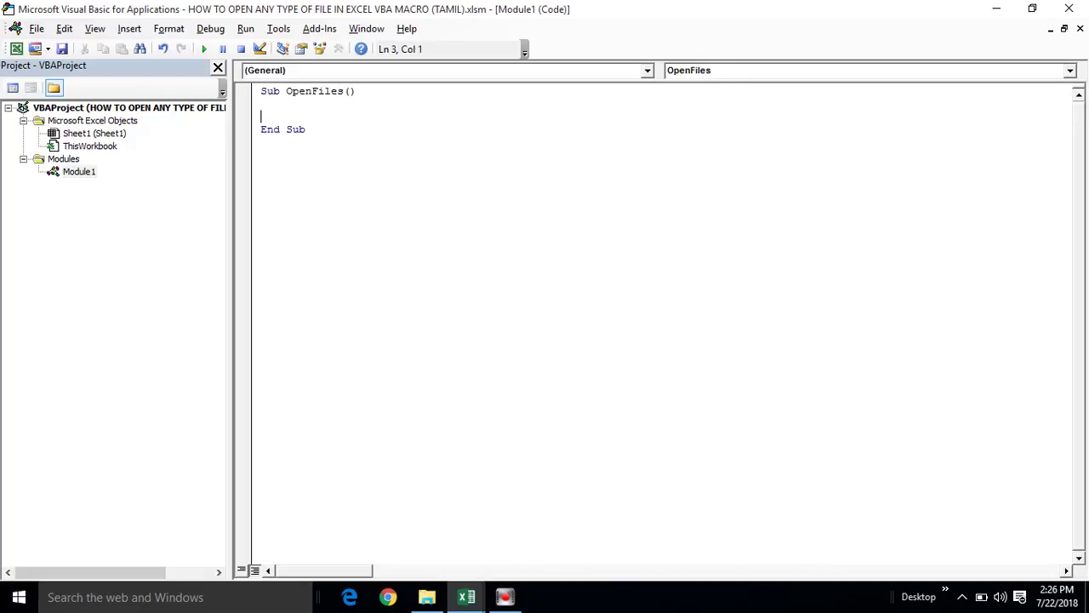
key("Return")
Step: Add the comment 'Open Any Type Of Files and begin the Createobject("Shell.application").Open(This line
type("'")
type("Open")
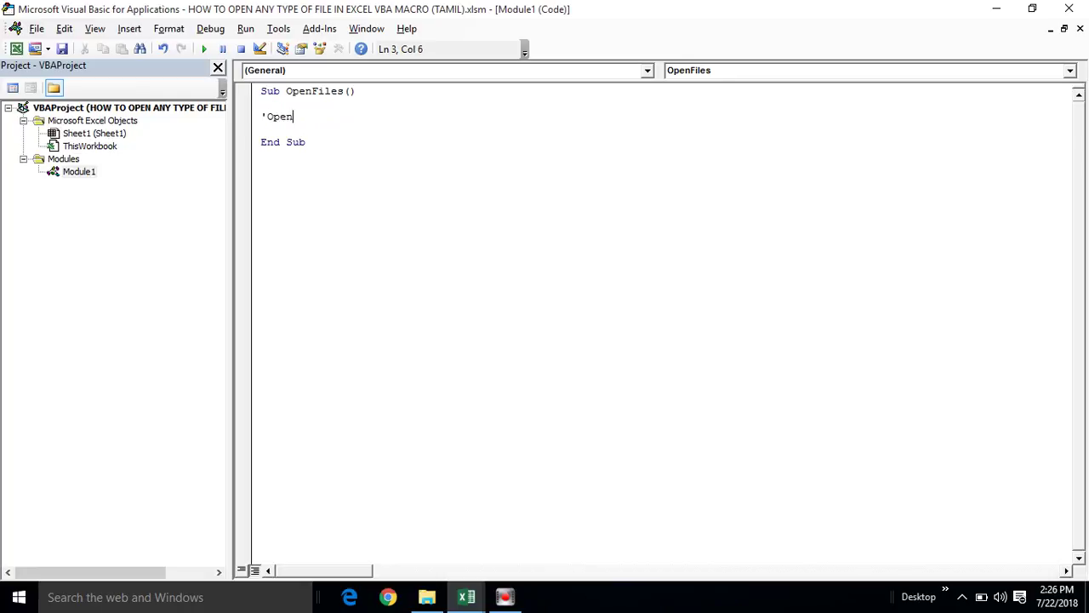
type(" Any typeOf Files")
key("Return")
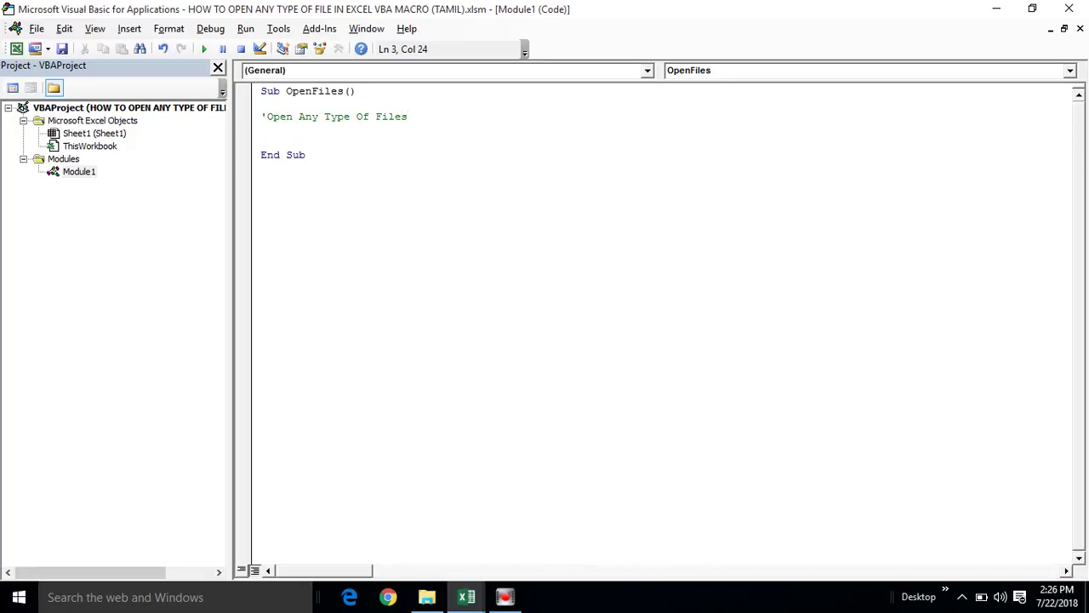
key("Return")
type("Create")
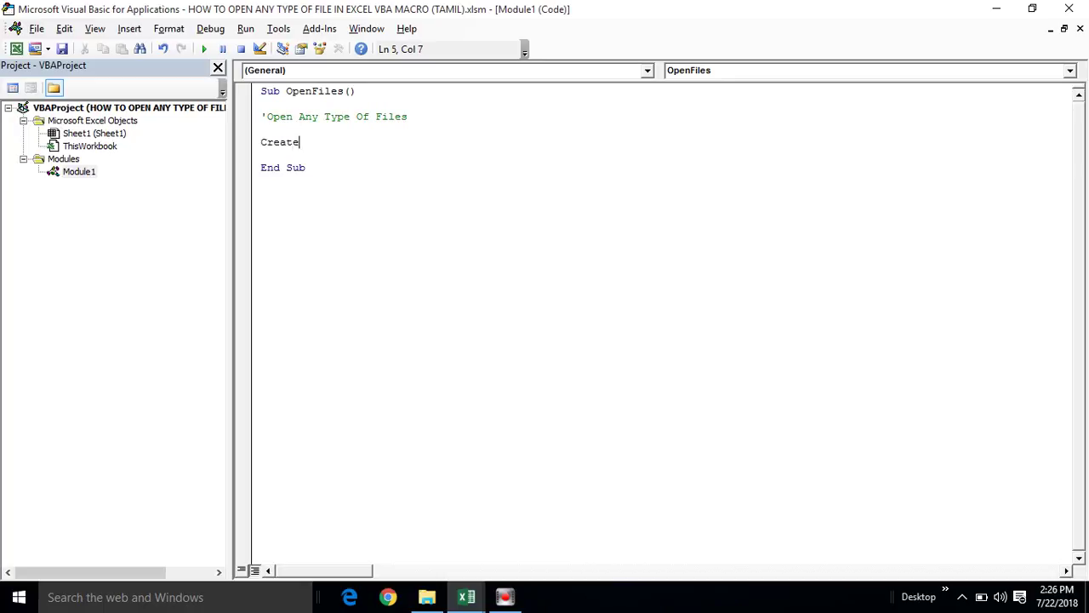
type("object")
type(" (")
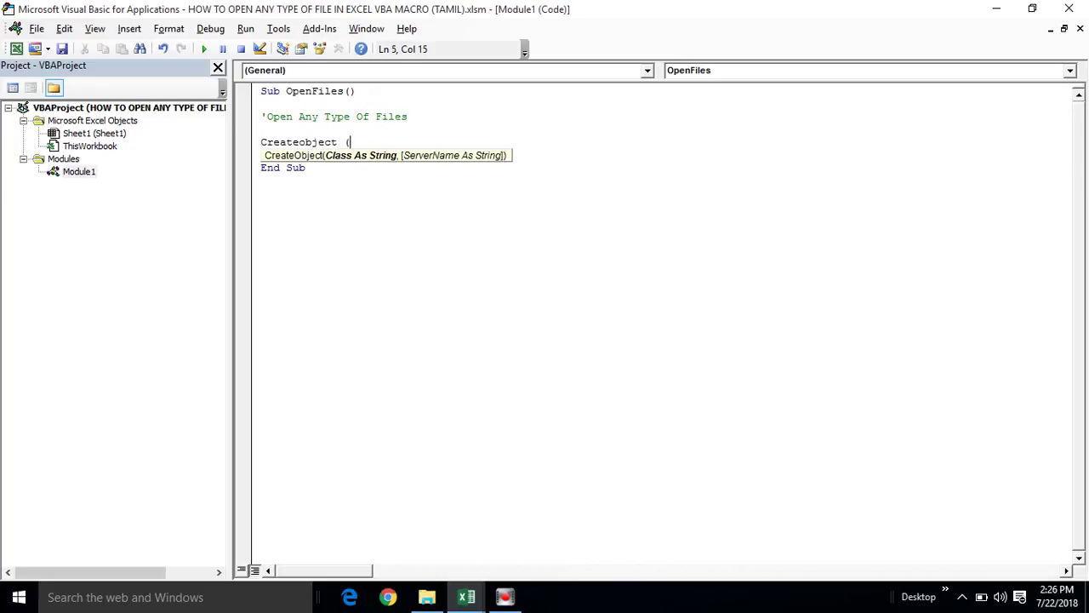
type("\"Shell.application\")")
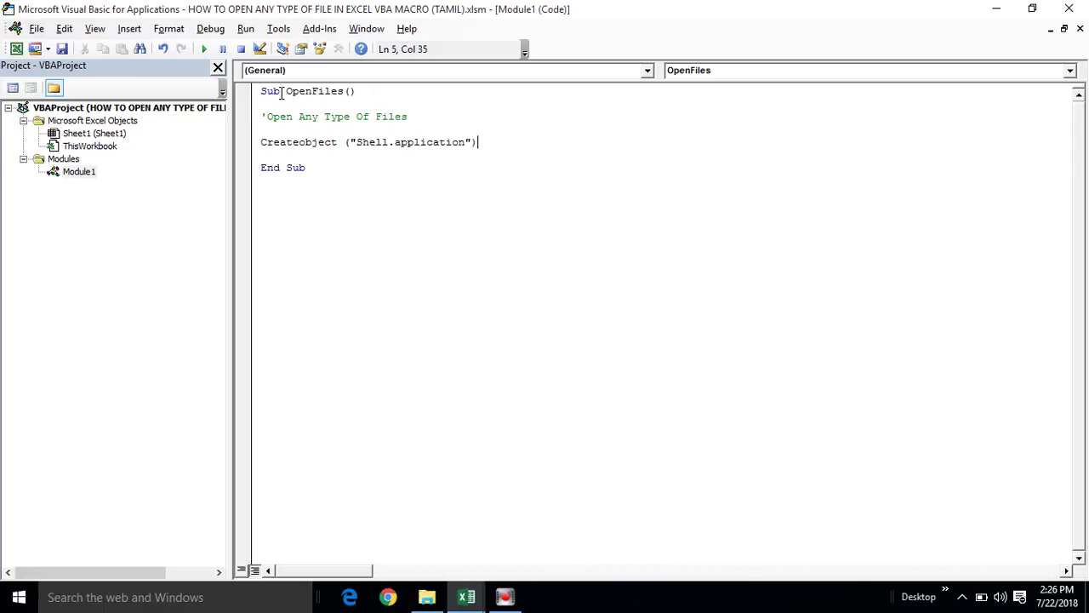
type(".")
type("Open")
type("(Thisk")
Step: Complete the line as .Open(ThisWorkbook.Path & "\Kallanai YT.docx") and commit it
key("BackSpace")
type("work")
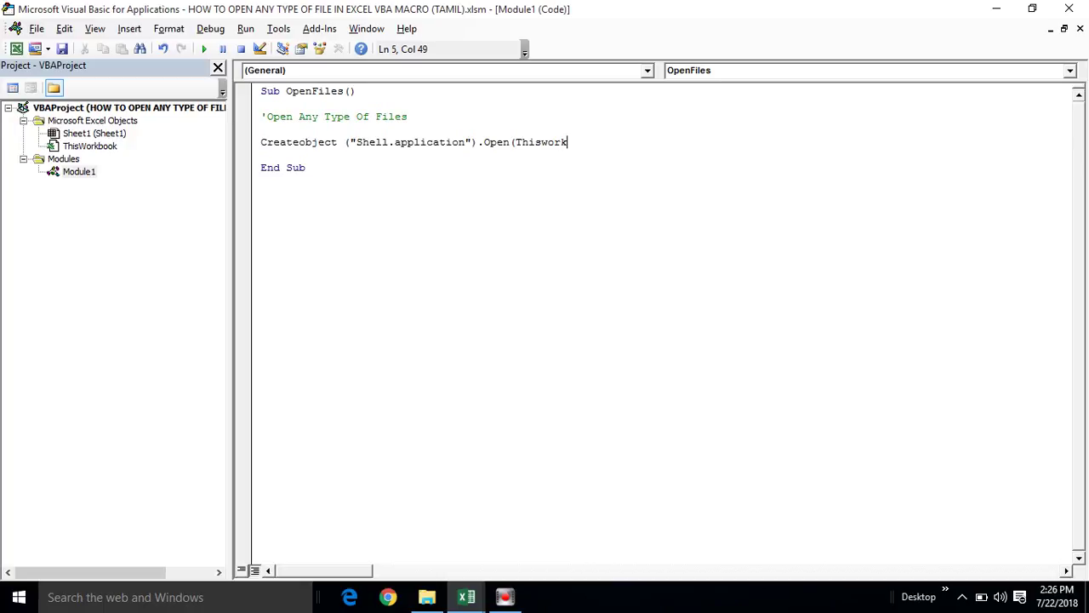
type("book.")
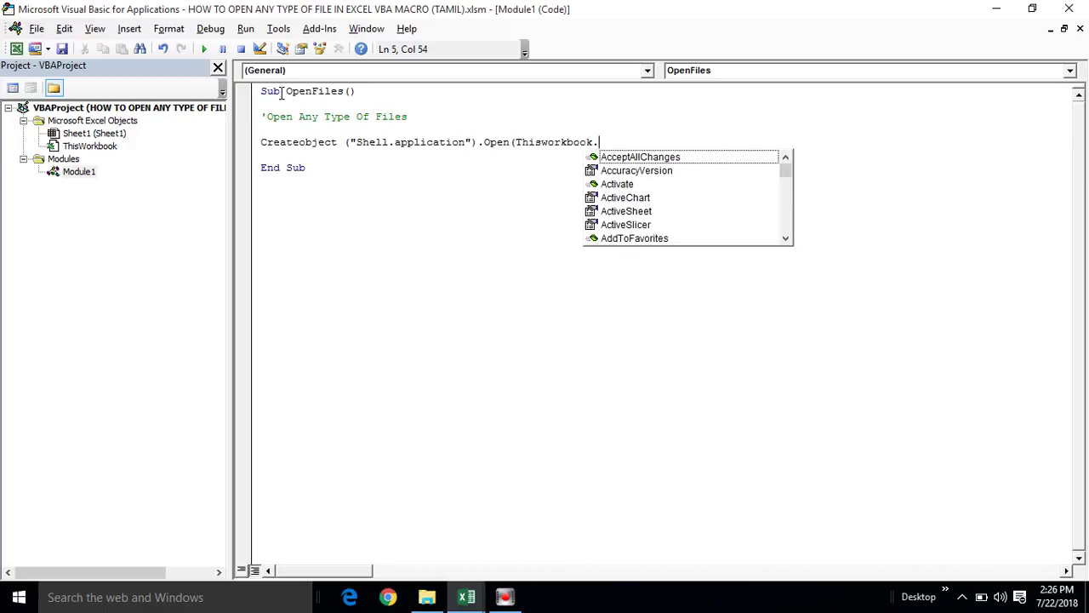
type("path")
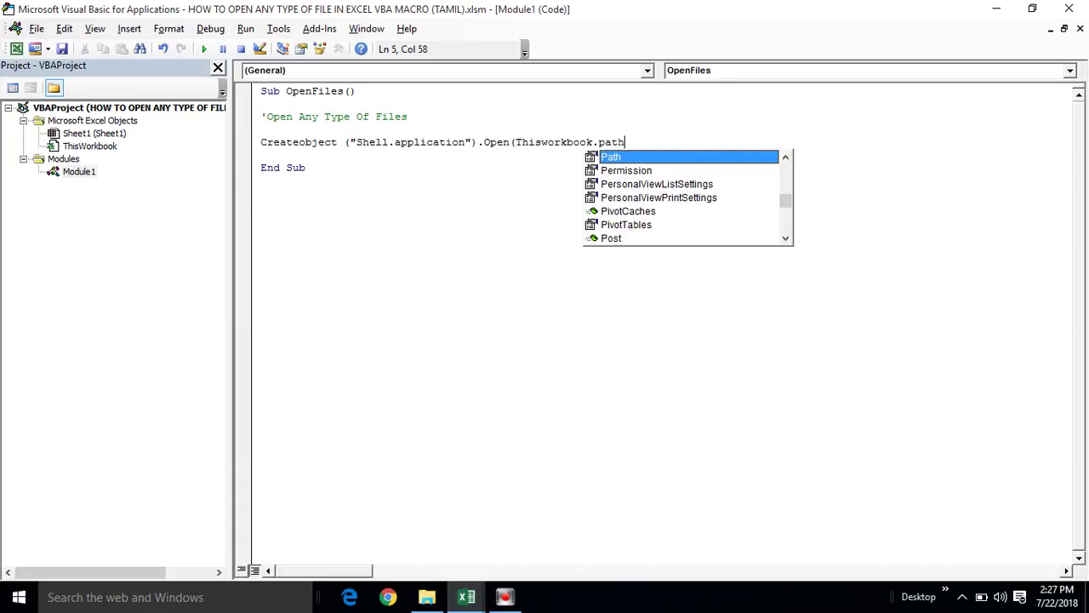
key("Tab")
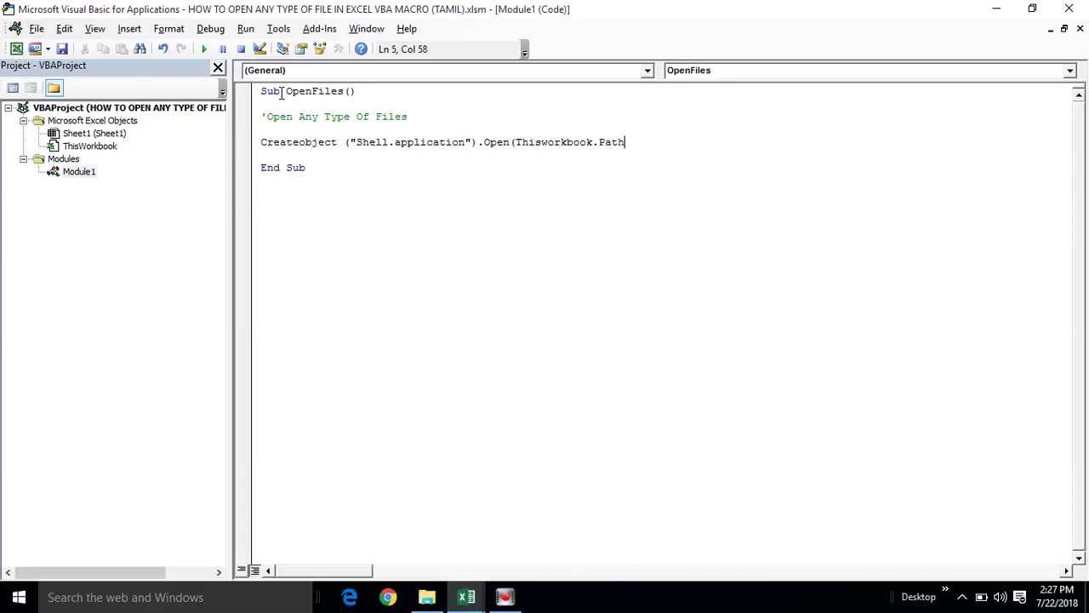
type(" & ")
type("\"")
type("\\")
type("Kallan")
key("BackSpace")
type("nai YT")
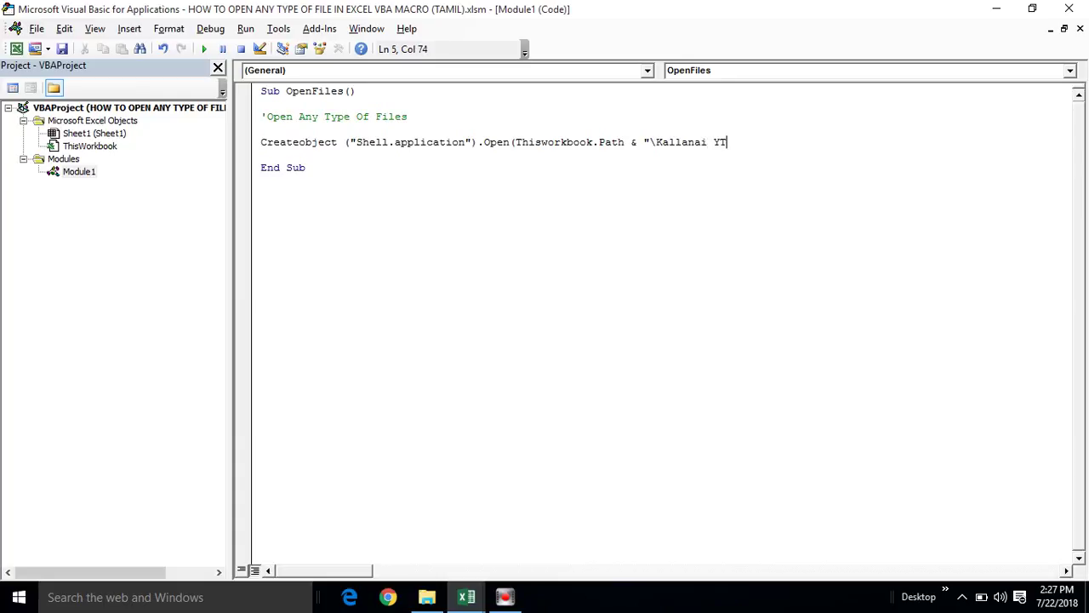
type(".")
type("docx")
type("\"")
key("Return")
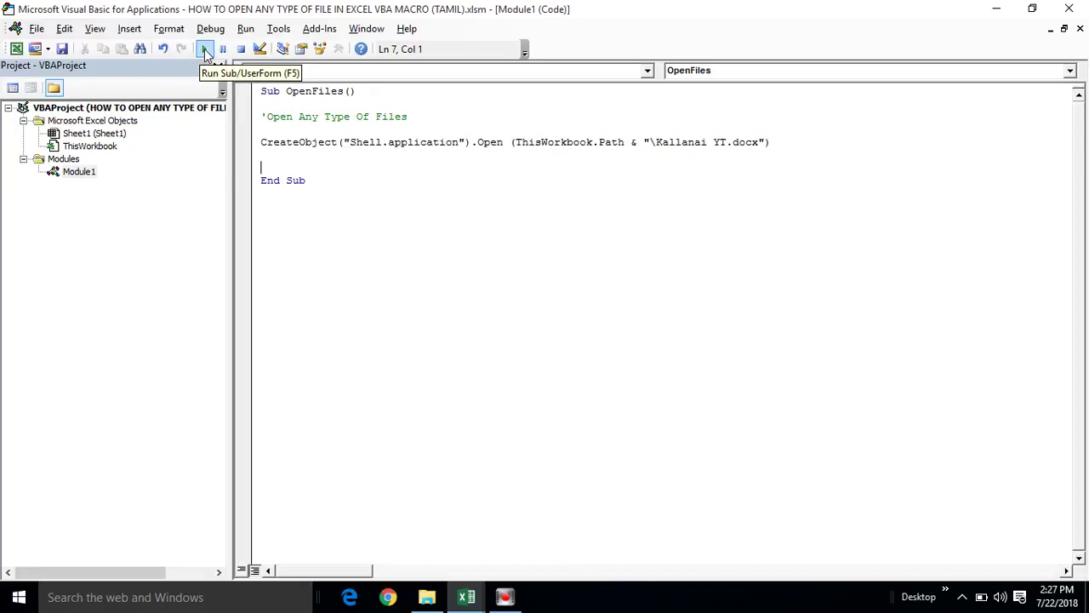
left_click(206, 51)
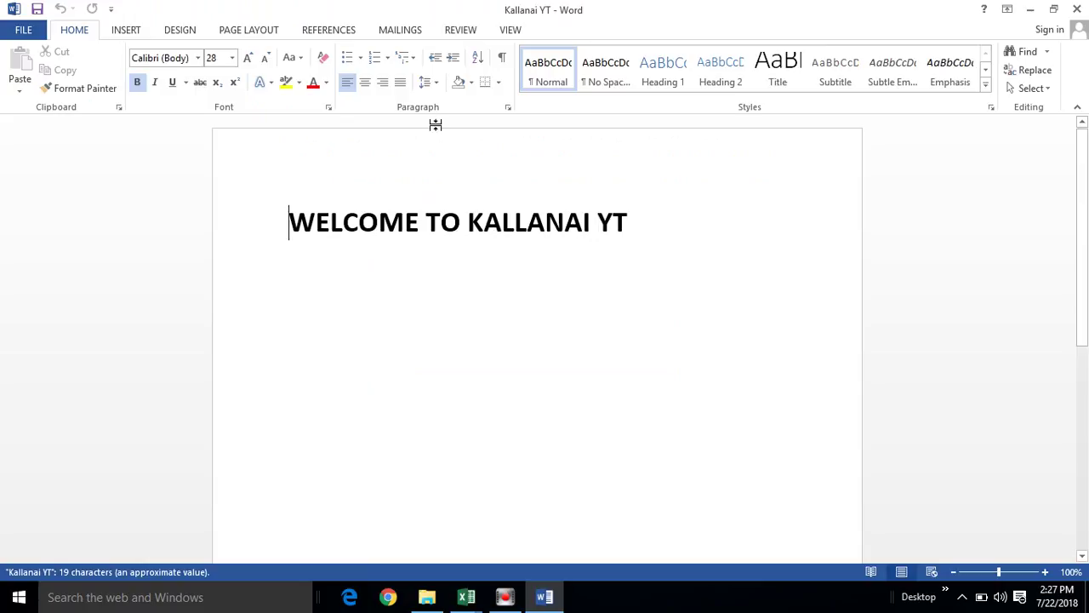
left_click(1077, 9)
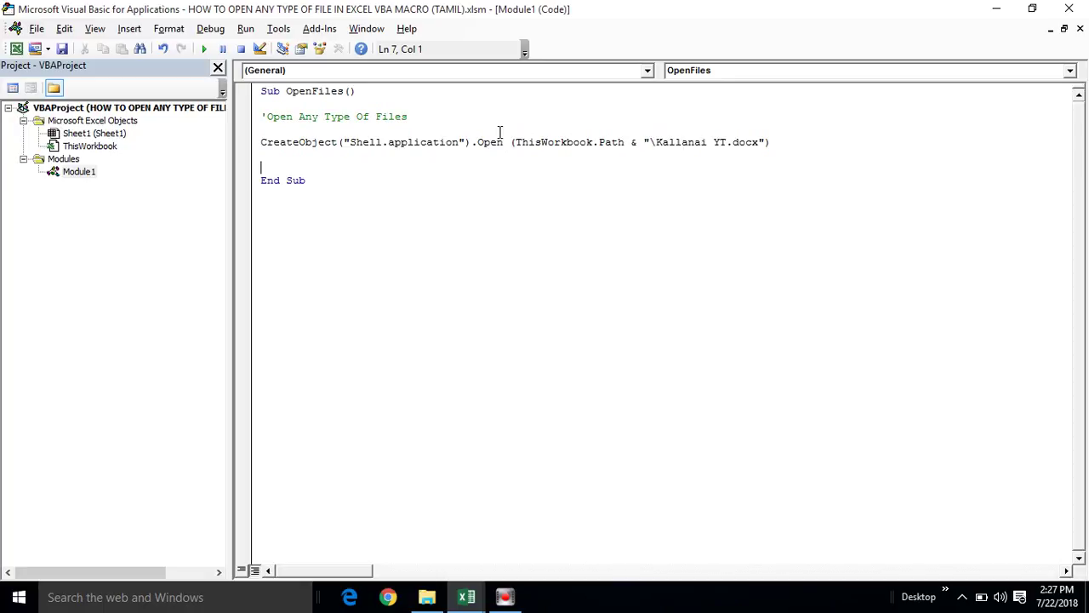
Step: Change the file extension to .txt, run the macro to open Kallanai YT.txt, and close Notepad
left_click(760, 142)
key("BackSpace")
key("BackSpace")
key("BackSpace")
key("BackSpace")
type("xt")
left_click(769, 175)
left_click(204, 48)
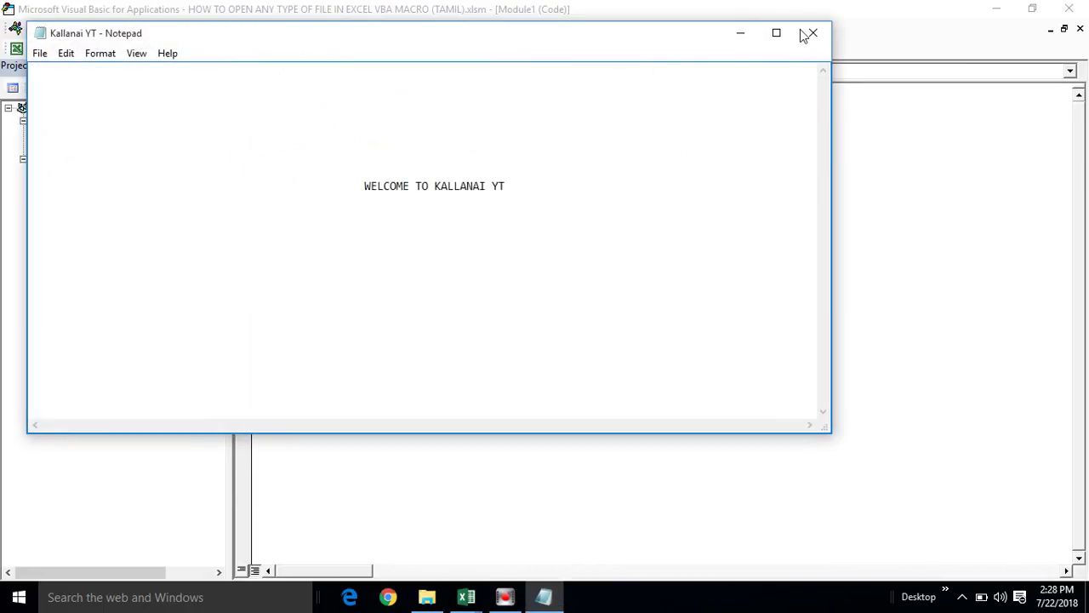
left_click(814, 36)
Step: Delete the extra blank line inside the OpenFiles procedure
left_click(264, 166)
key("BackSpace")
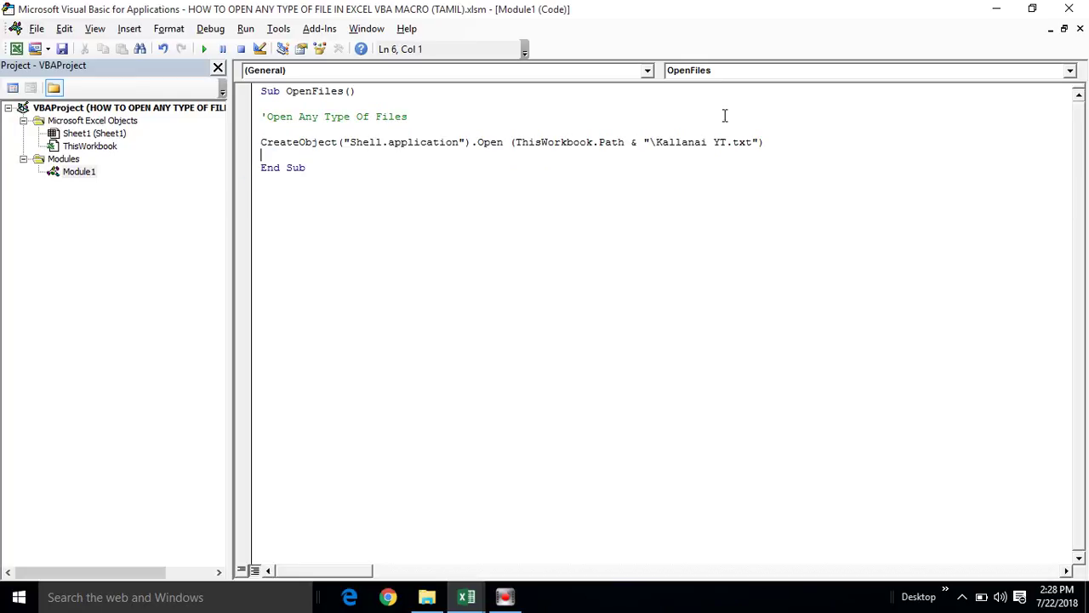
left_click(754, 142)
Step: Select the OpenFiles procedure and paste a copy of it below End Sub
left_click_drag(260, 91, 262, 97)
key("shift+Down")
key("shift+Down")
key("shift+Down")
key("shift+Down")
key("shift+Down")
key("ctrl+c")
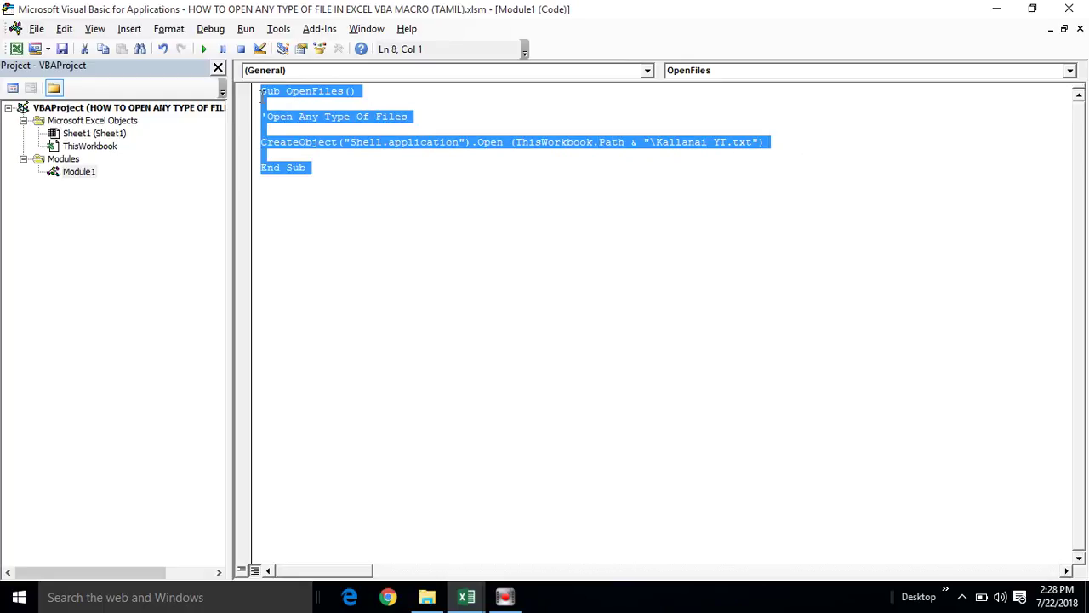
left_click(321, 170)
key("Return")
key("Return")
key("Return")
key("ctrl+v")
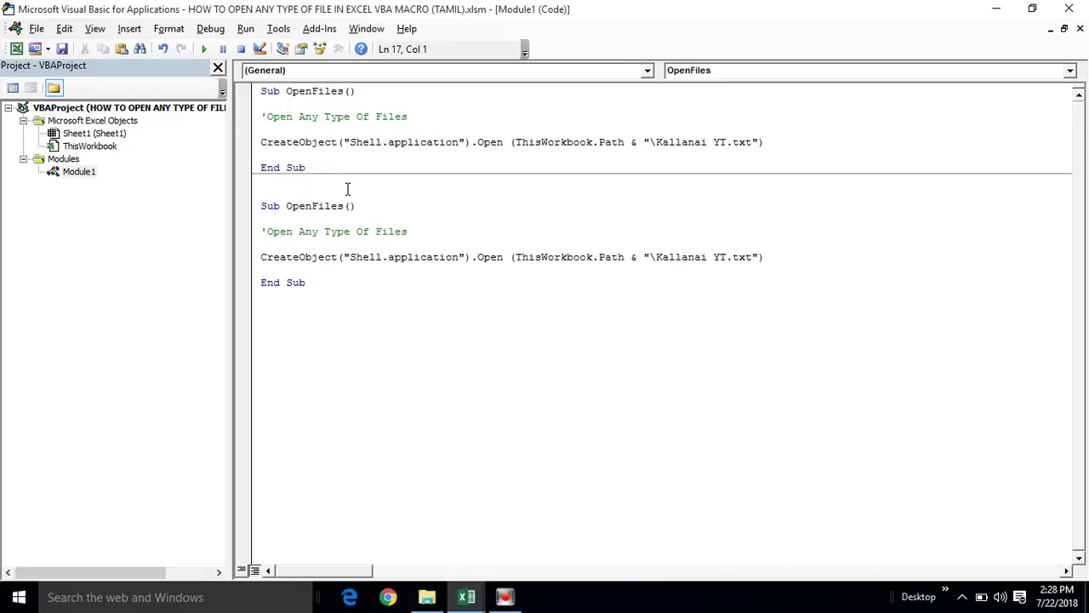
Step: Rename the procedures OpenTextFile and OpenWordFile
left_click(343, 209)
key("BackSpace")
key("BackSpace")
key("BackSpace")
key("BackSpace")
key("BackSpace")
type("n")
type("WordFile")
left_click(343, 96)
key("BackSpace")
left_click(312, 94)
type("Text")
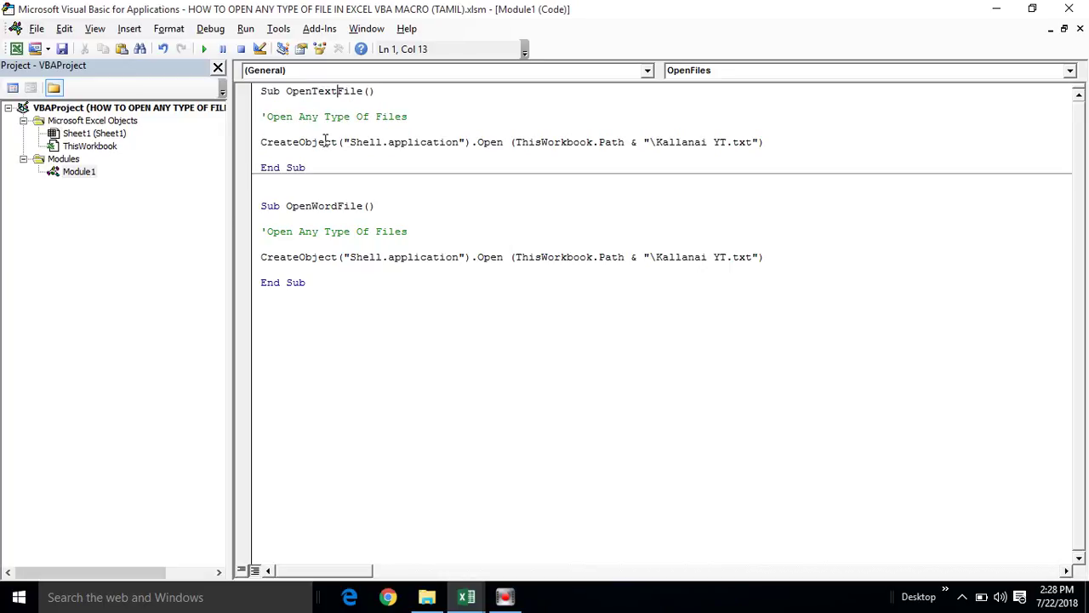
Step: Change OpenWordFile's file from Kallanai YT.txt to Kallanai YT.docx
left_click(335, 220)
left_click(756, 256)
key("BackSpace")
key("BackSpace")
key("BackSpace")
type("D")
type("doc")
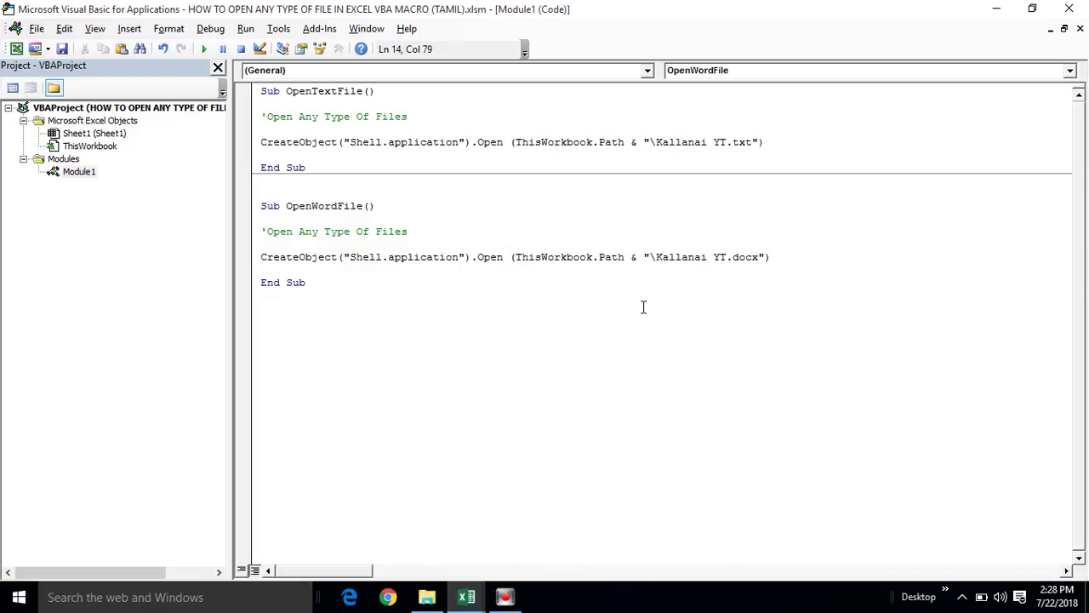
left_click(442, 256)
Step: Run OpenWordFile and OpenTextFile, closing Word and Notepad and dismissing the personal information warning
left_click(204, 51)
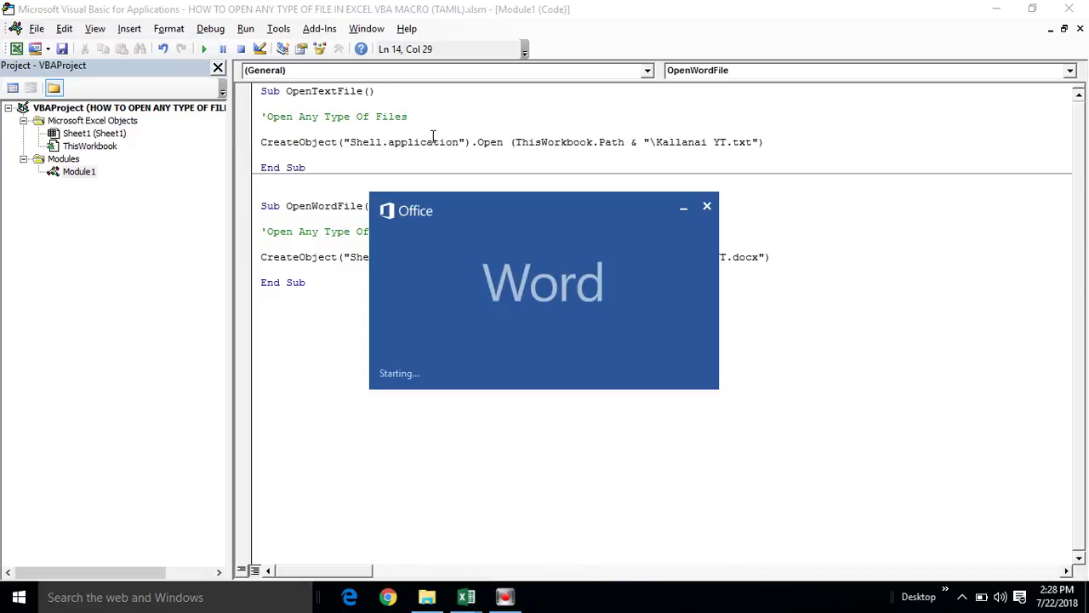
left_click(1076, 9)
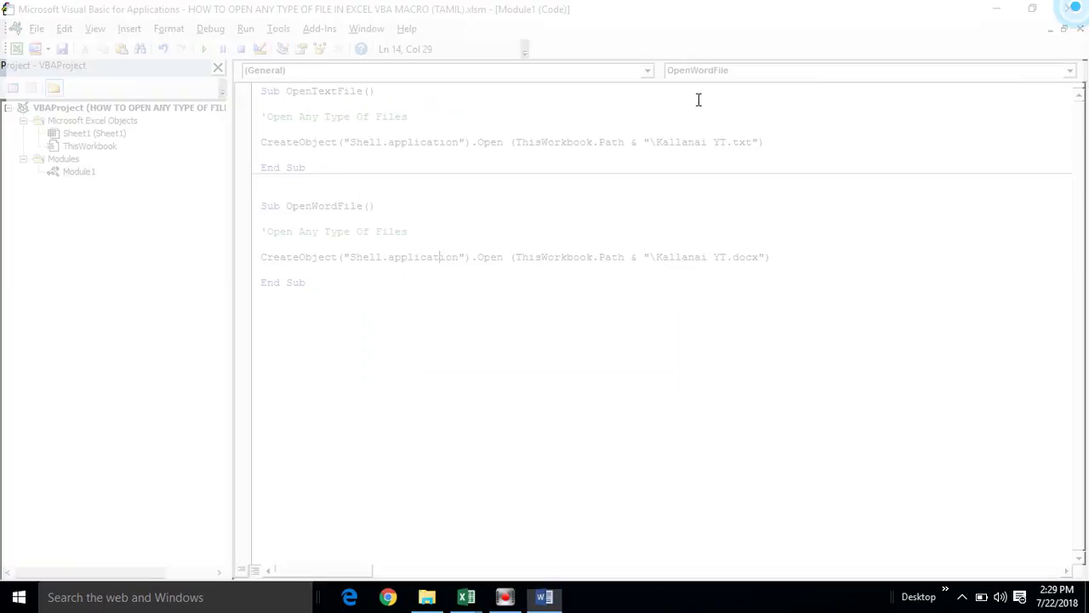
left_click(528, 141)
left_click(204, 48)
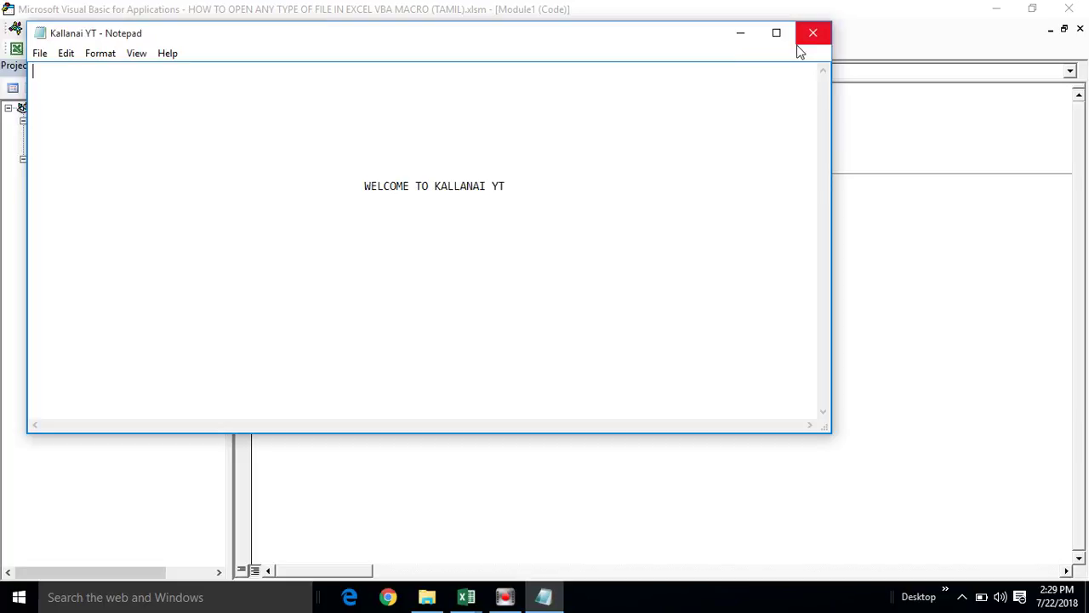
left_click(818, 36)
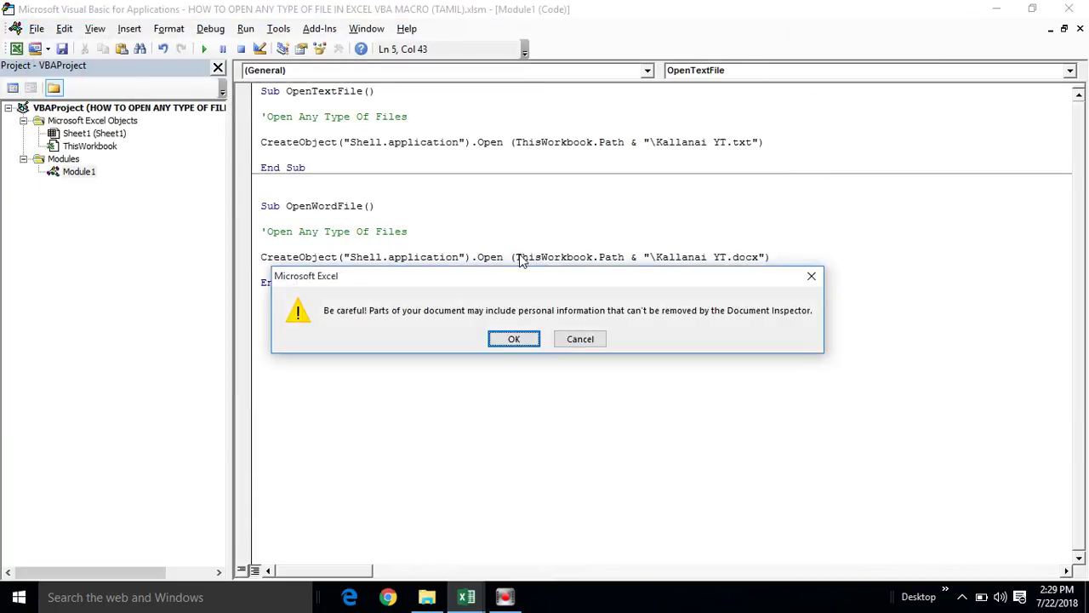
left_click(511, 338)
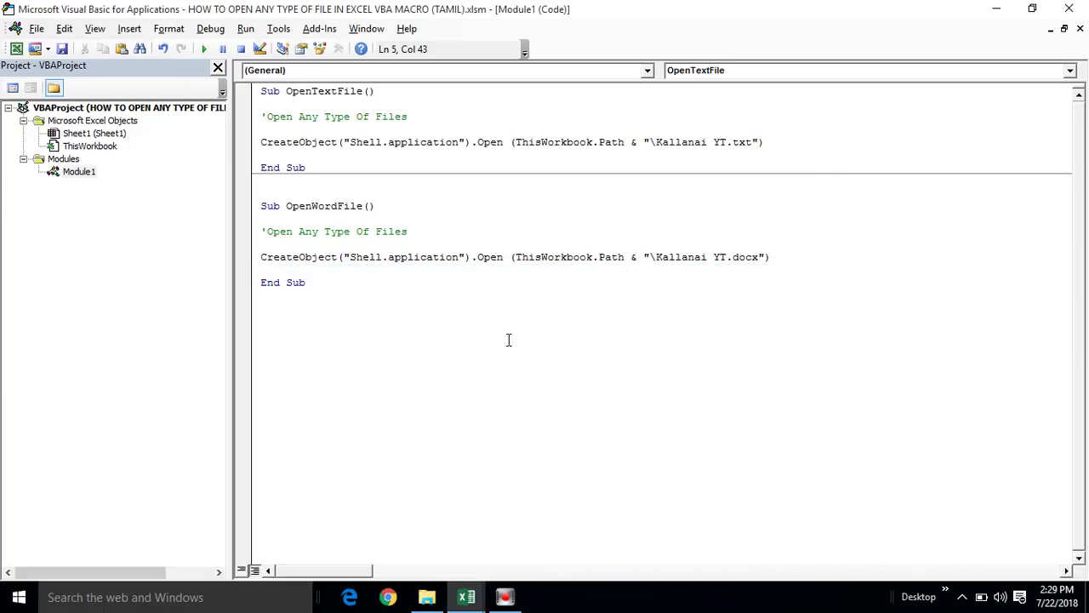
Step: In Excel, draw a rounded rectangle over columns G–I near row 3 and place a duplicate at rows 8–9
key("alt+F11")
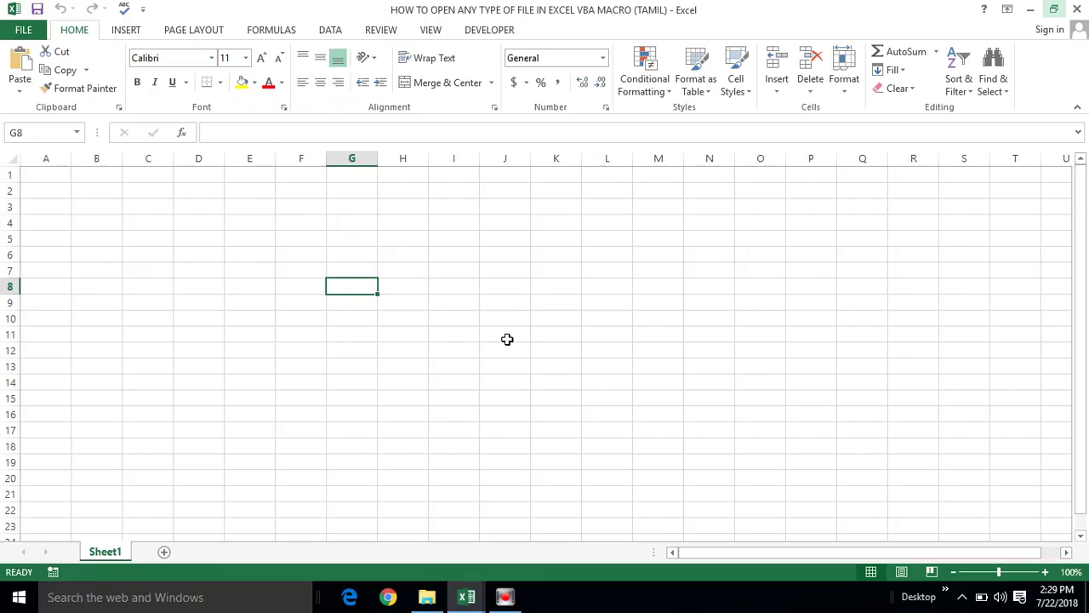
left_click(357, 234)
left_click(121, 30)
left_click(286, 53)
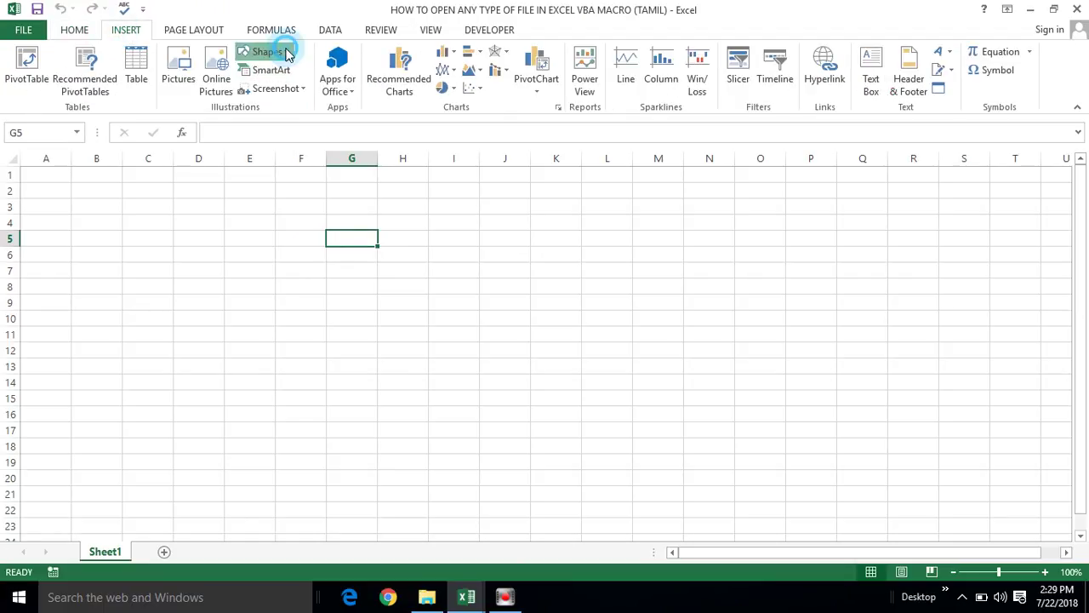
left_click(325, 89)
left_click_drag(357, 202, 487, 239)
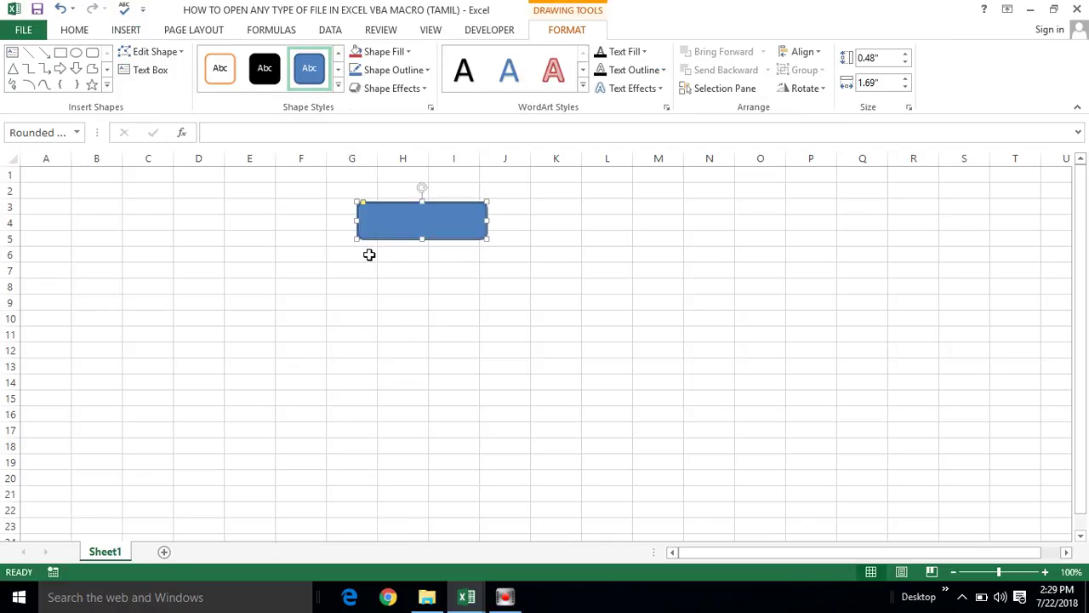
key("ctrl+d")
left_click_drag(387, 228, 371, 290)
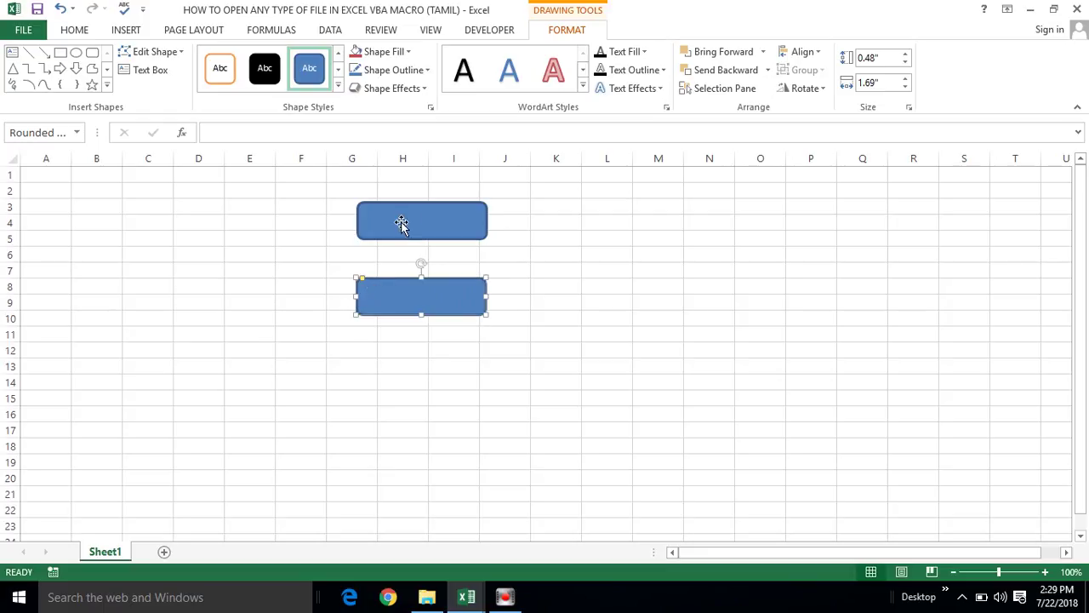
Step: Make the top shape's 'Open Word File' label bold, black, and centred horizontally and vertically
right_click(411, 210)
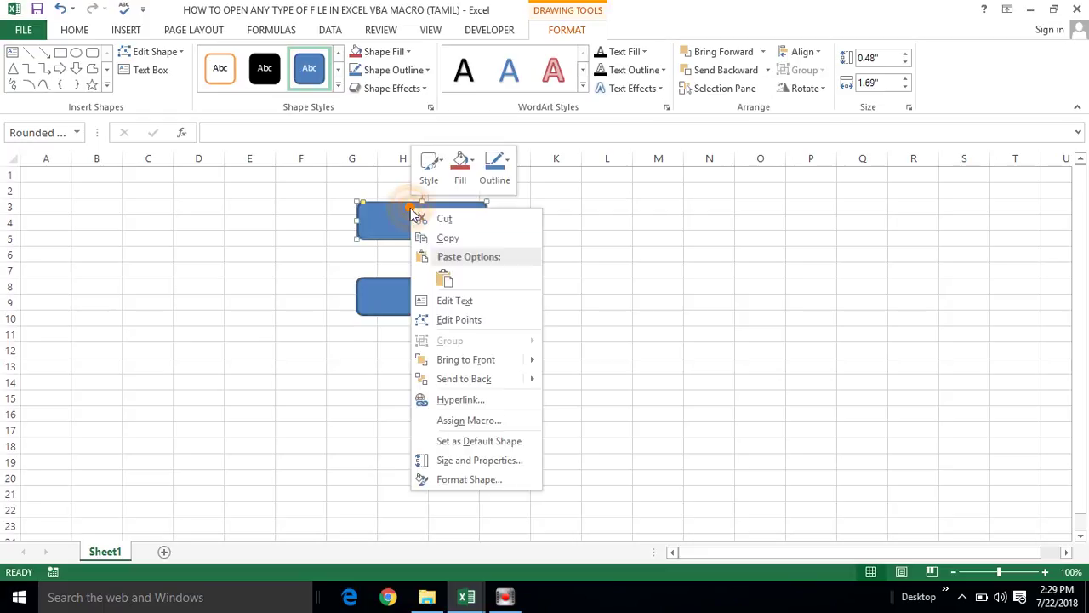
left_click(478, 309)
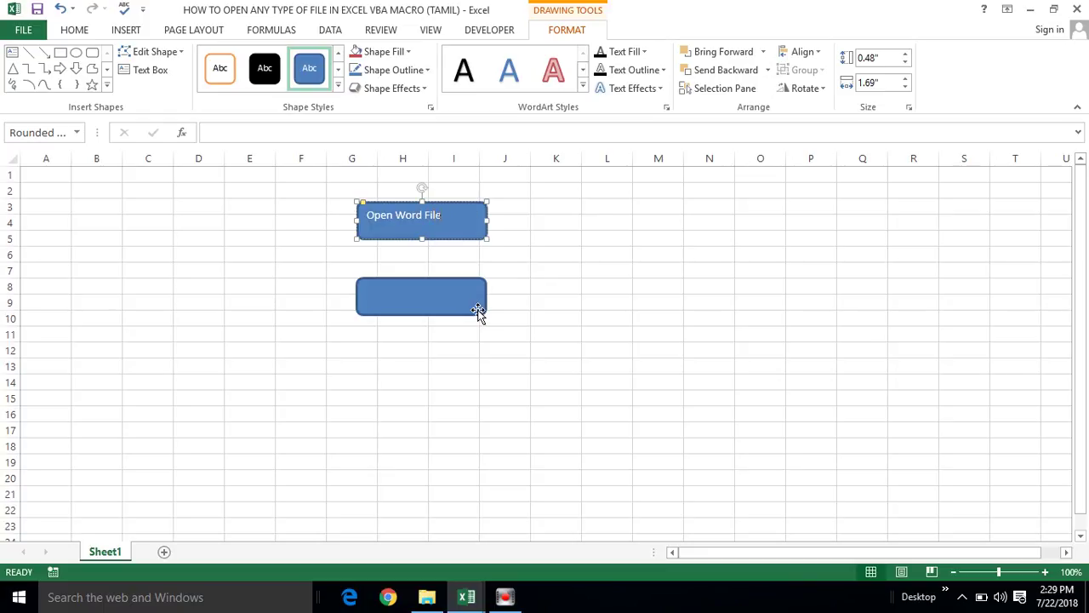
key("ctrl+a")
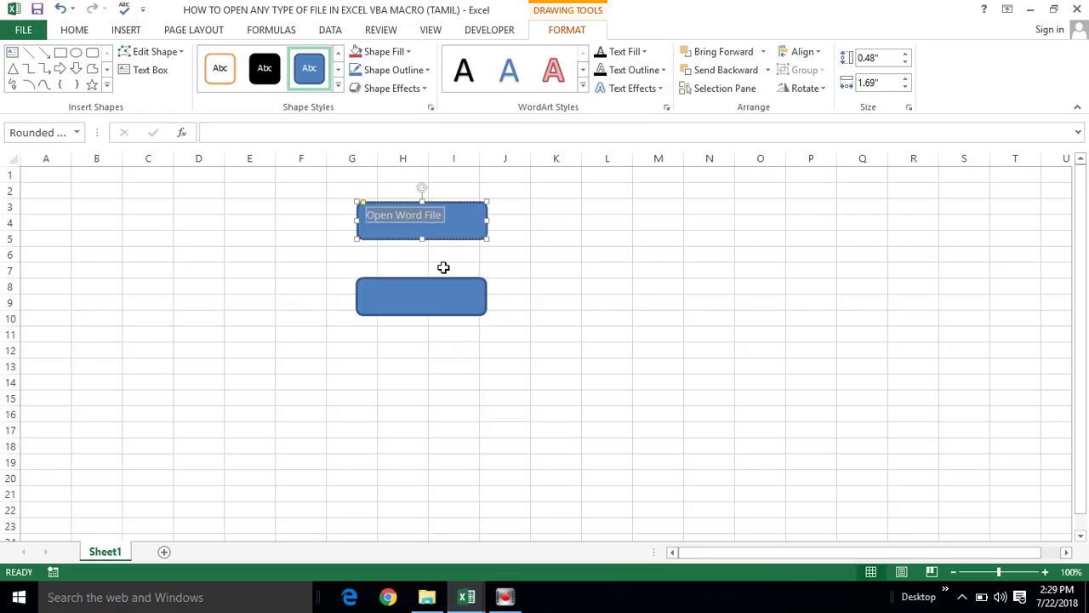
key("ctrl+b")
left_click(75, 23)
left_click(75, 25)
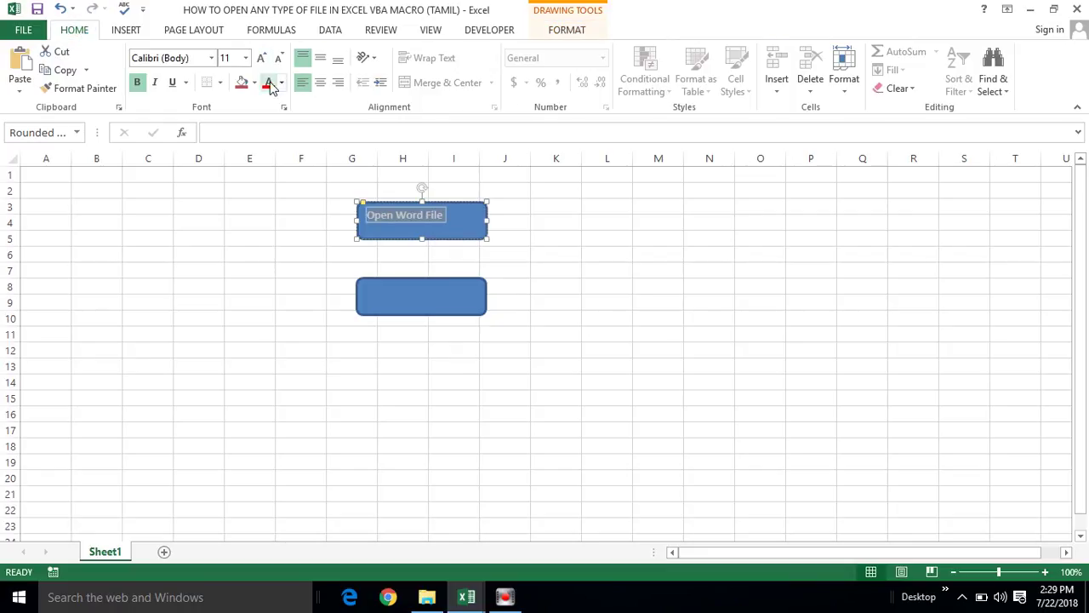
left_click(282, 82)
left_click(276, 136)
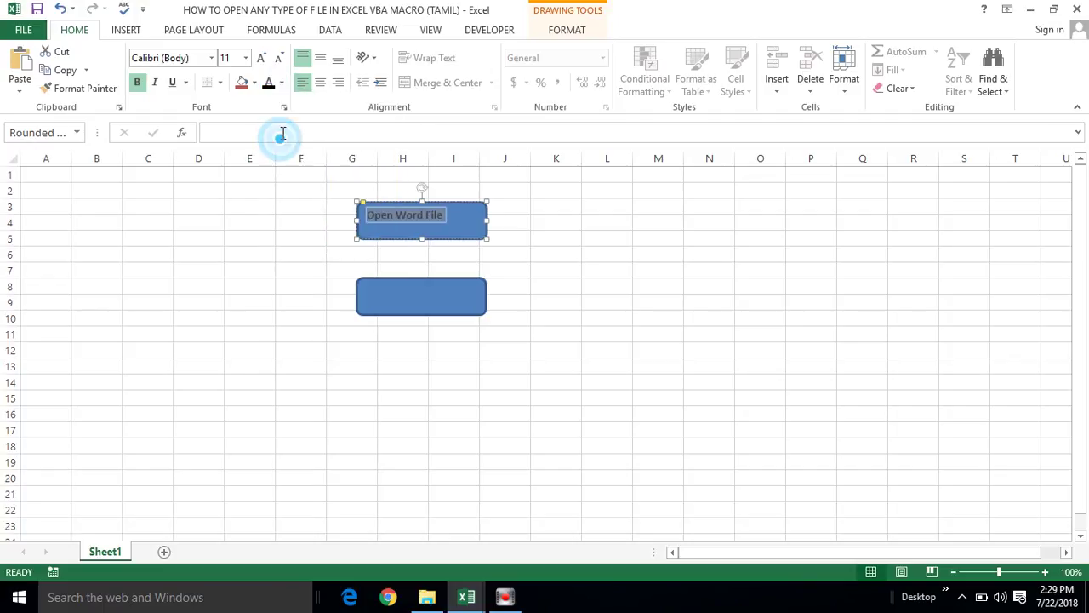
left_click(320, 83)
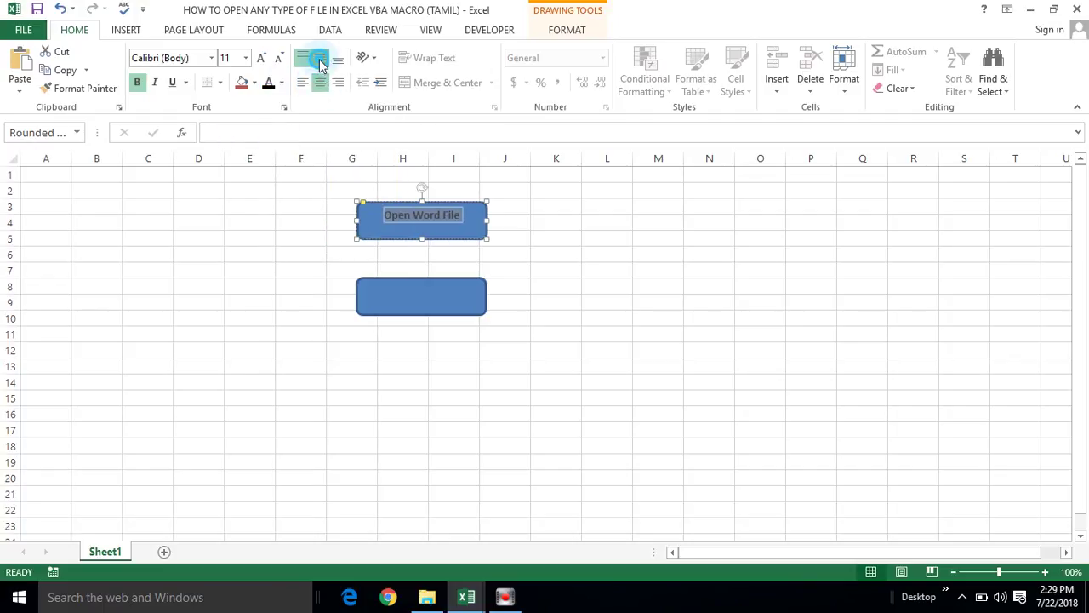
left_click(320, 57)
Step: Make the lower shape's 'Open Text File' label bold and centred horizontally and vertically
left_click(414, 295)
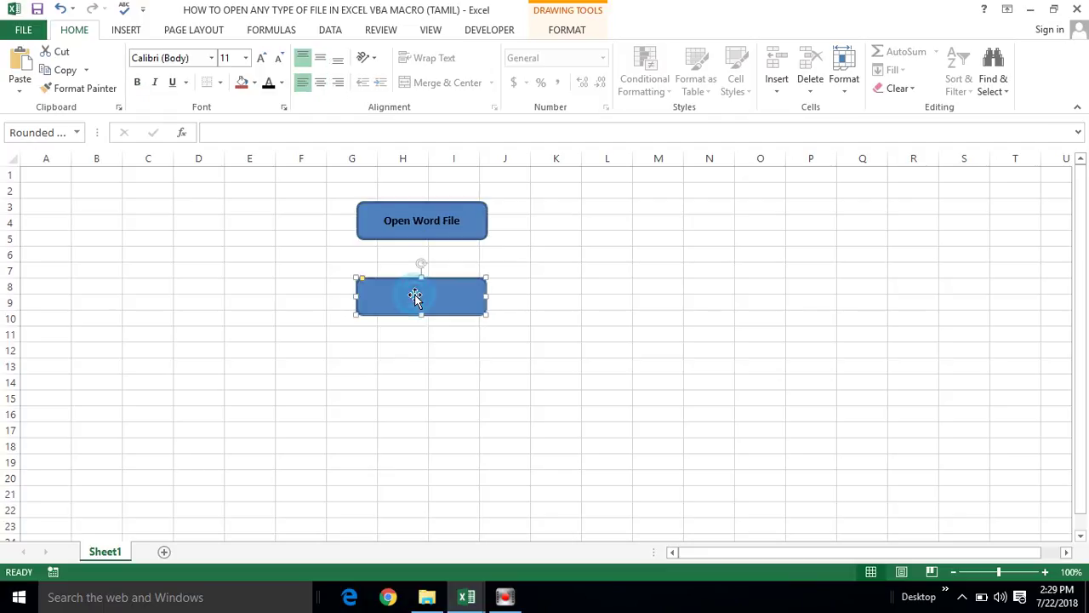
right_click(414, 295)
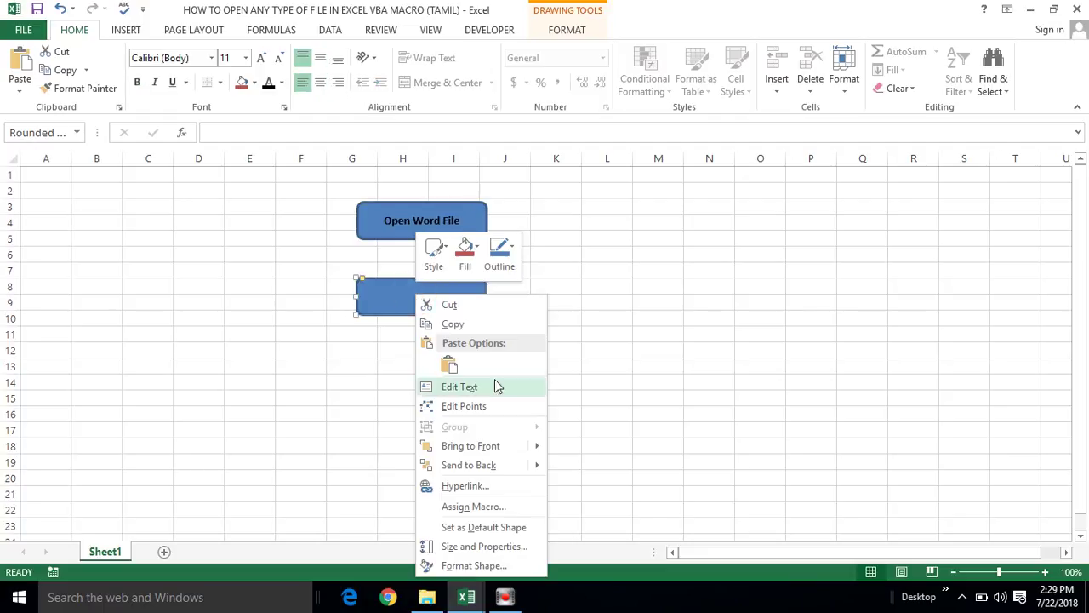
left_click(474, 390)
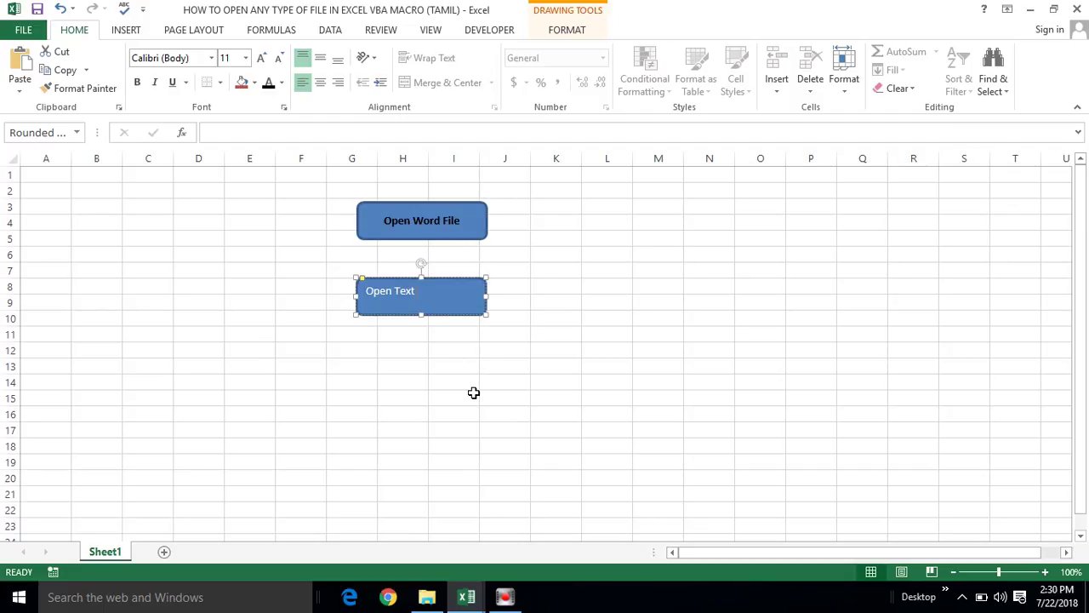
key("ctrl+a")
key("ctrl+b")
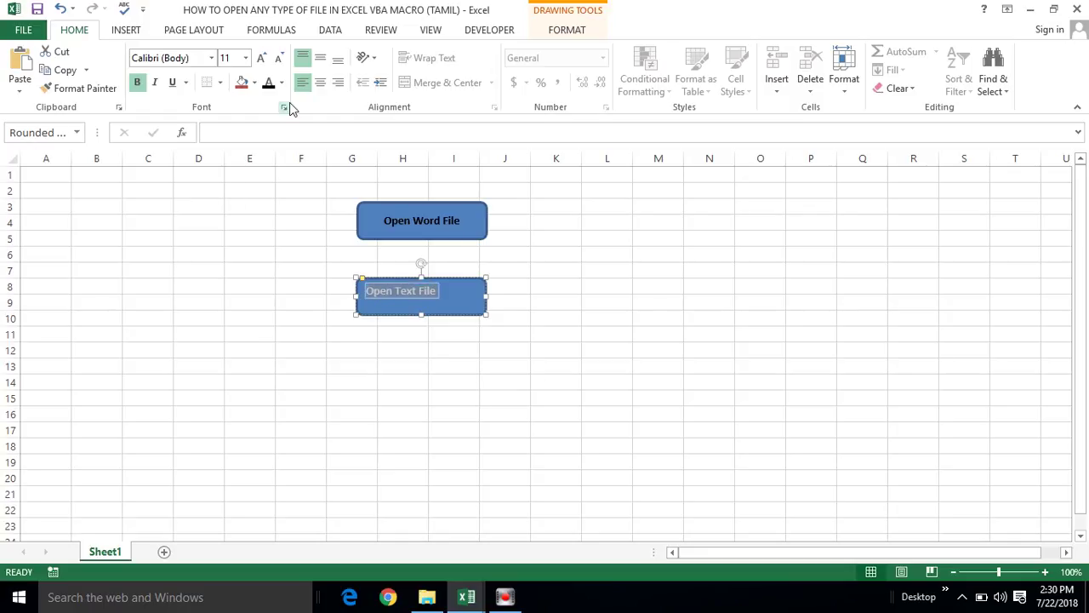
left_click(320, 83)
left_click(320, 62)
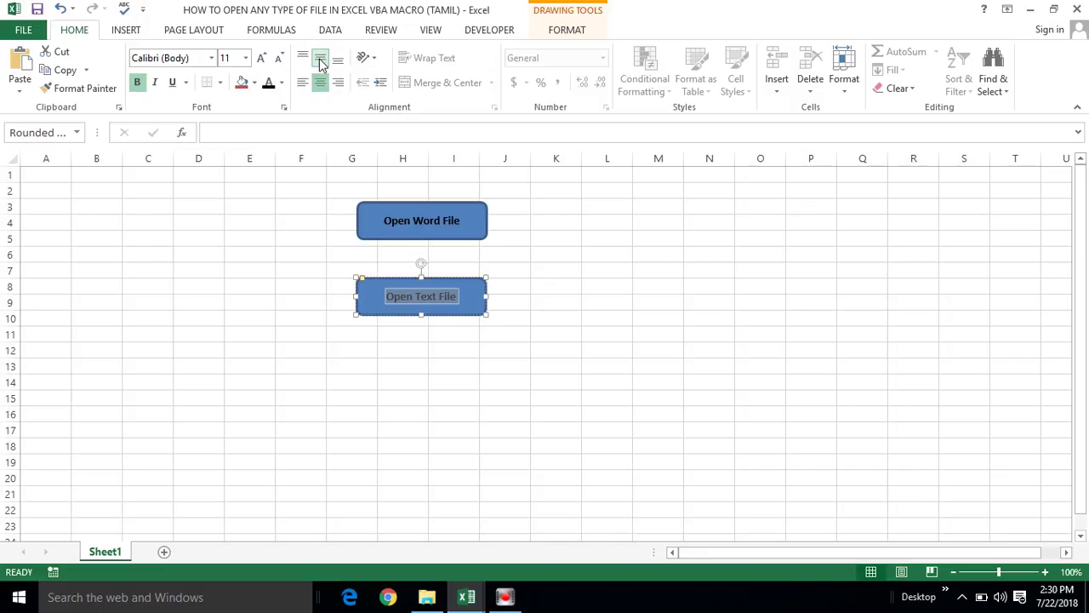
left_click(319, 226)
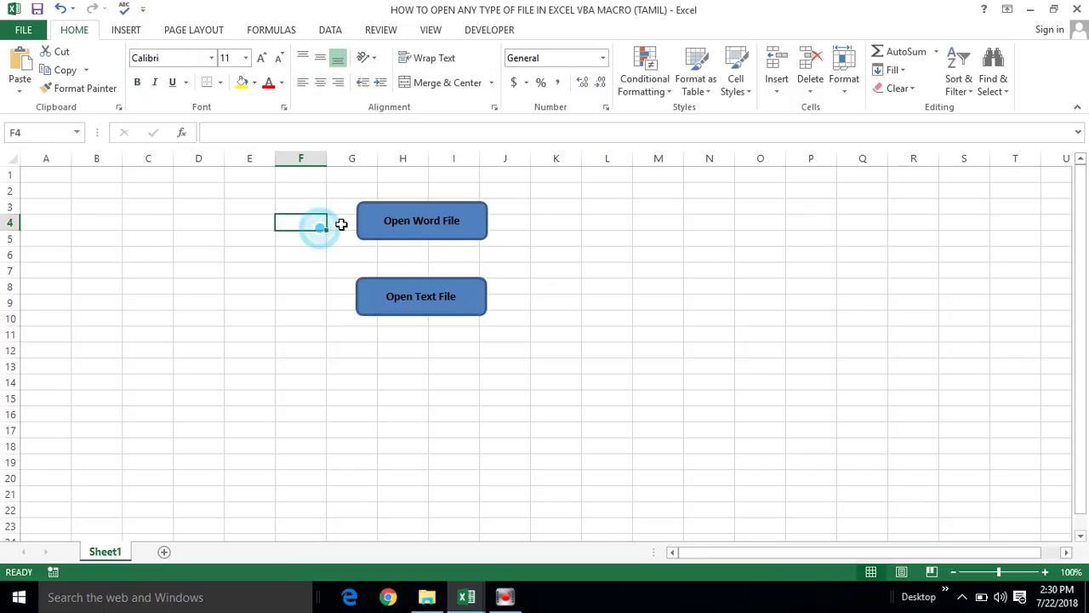
left_click(432, 218)
Step: Assign the OpenWordFile macro to the Open Word File shape
right_click(432, 218)
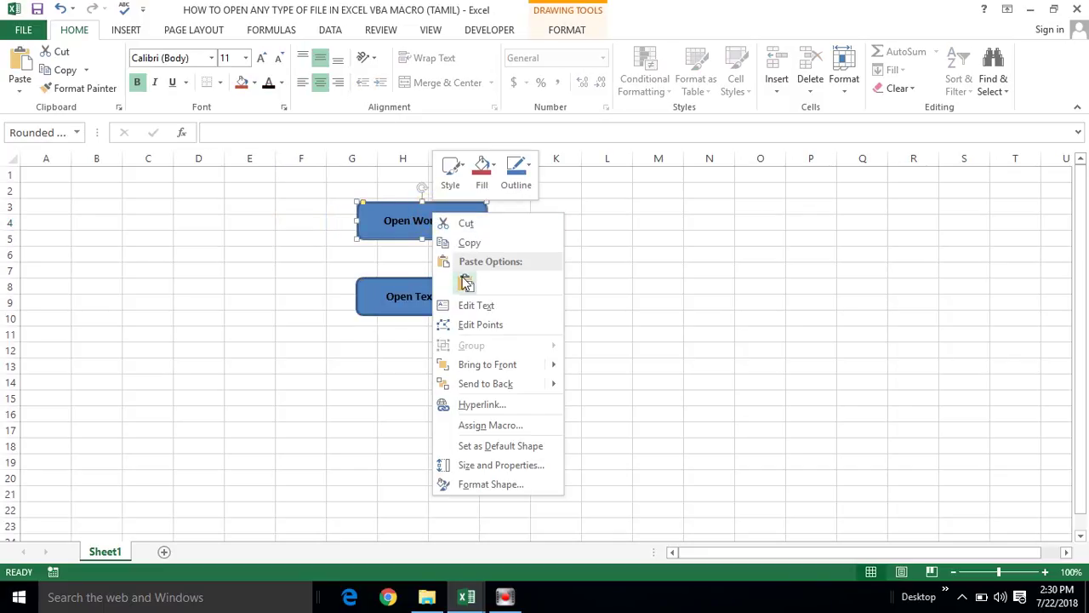
left_click(474, 425)
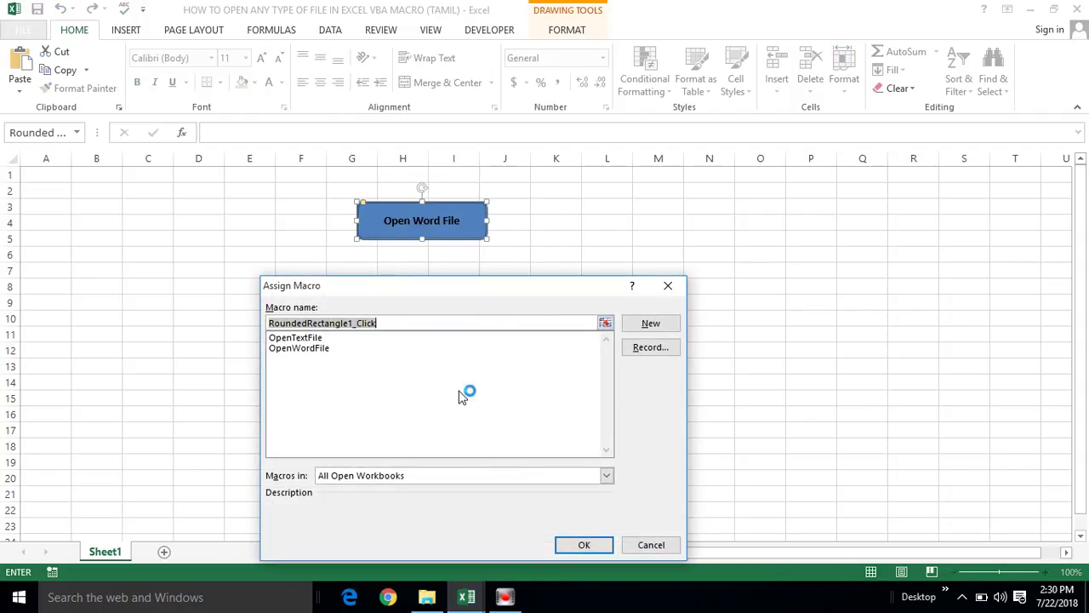
left_click(288, 349)
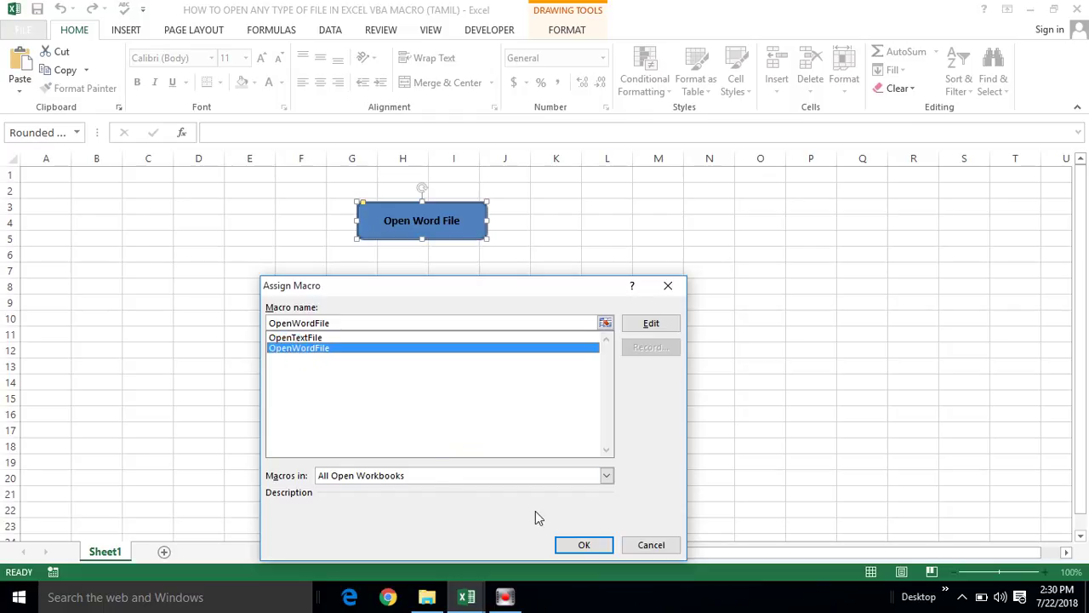
left_click(560, 536)
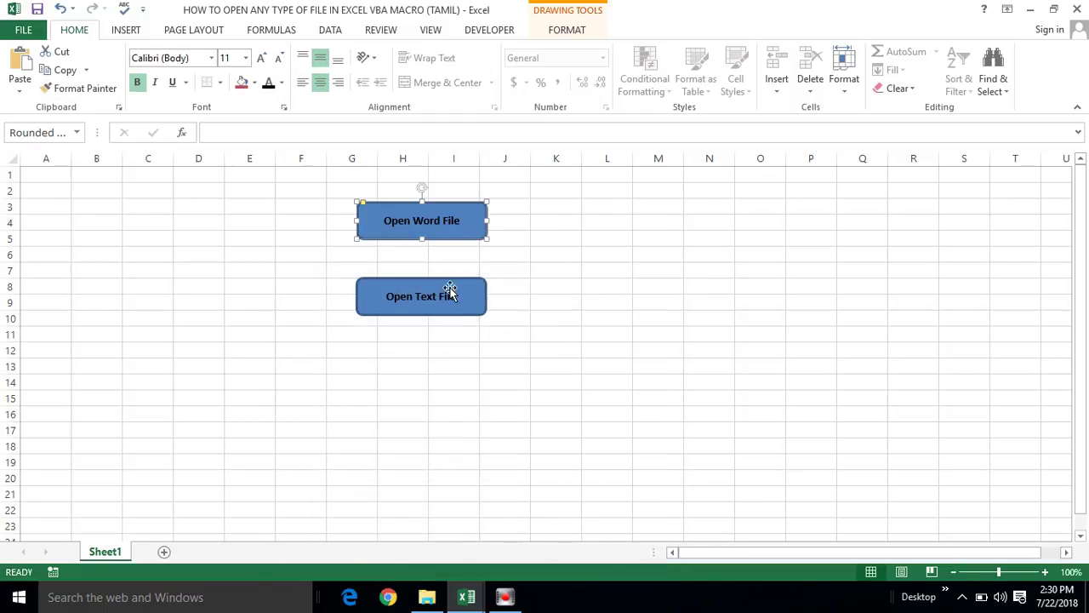
Step: Assign the OpenTextFile macro to the Open Text File shape, then deselect it
right_click(446, 298)
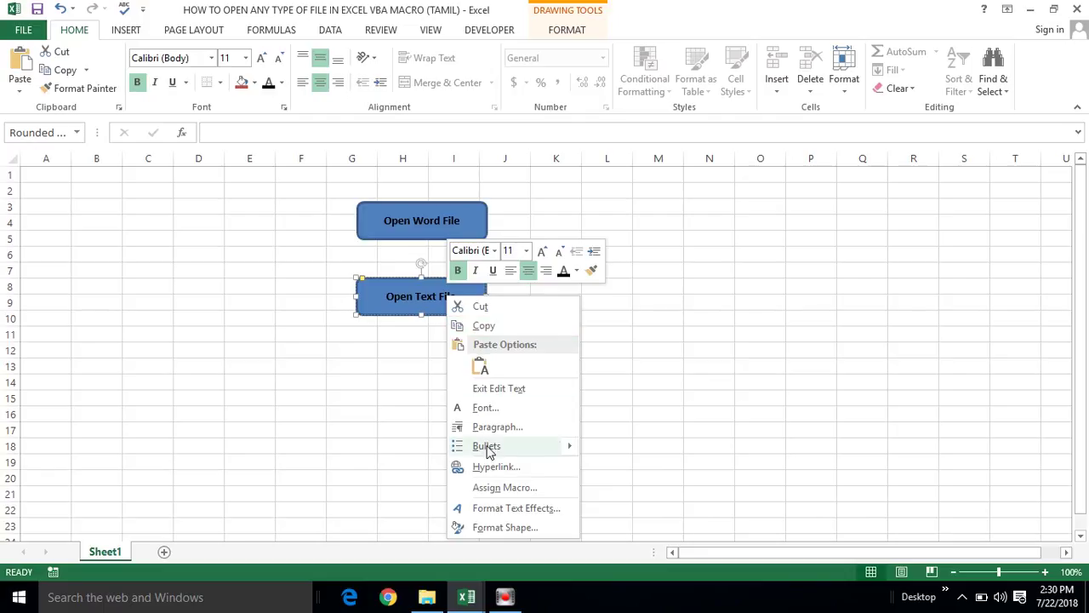
mouse_move(487, 449)
left_click(491, 490)
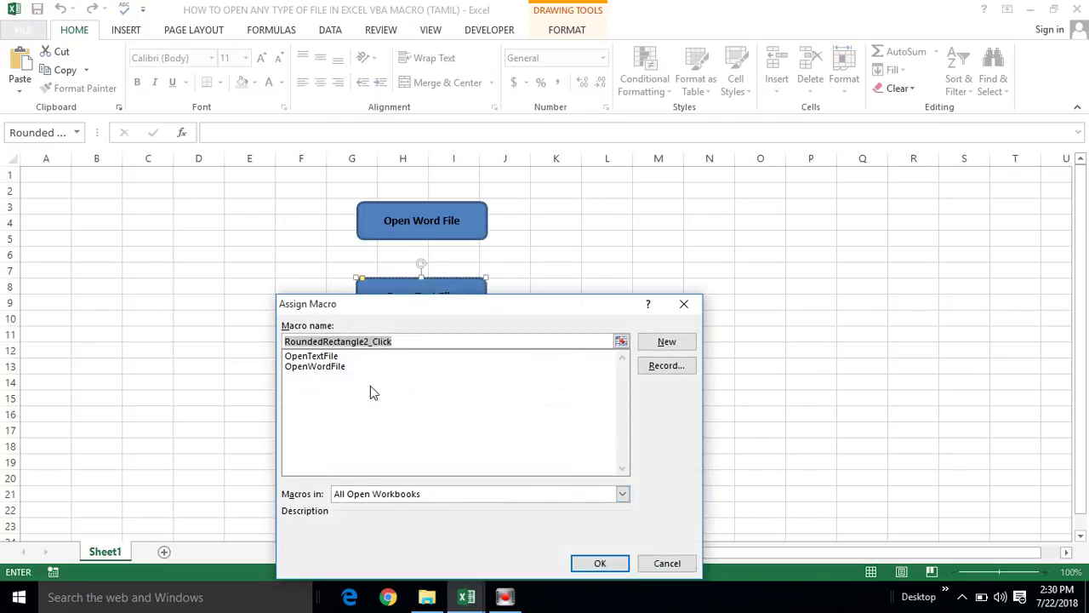
left_click(329, 357)
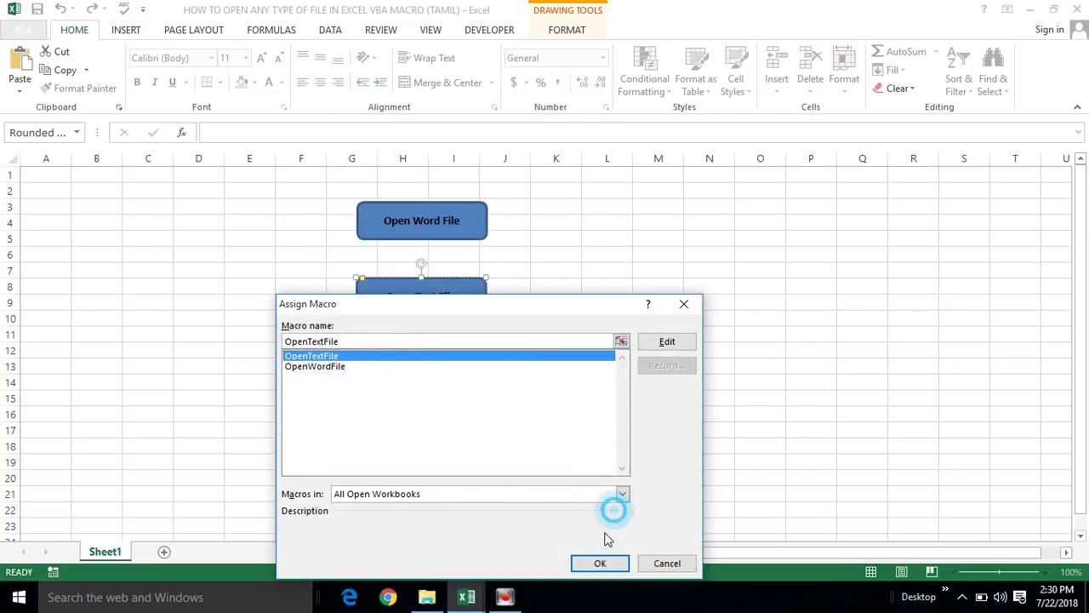
left_click(600, 564)
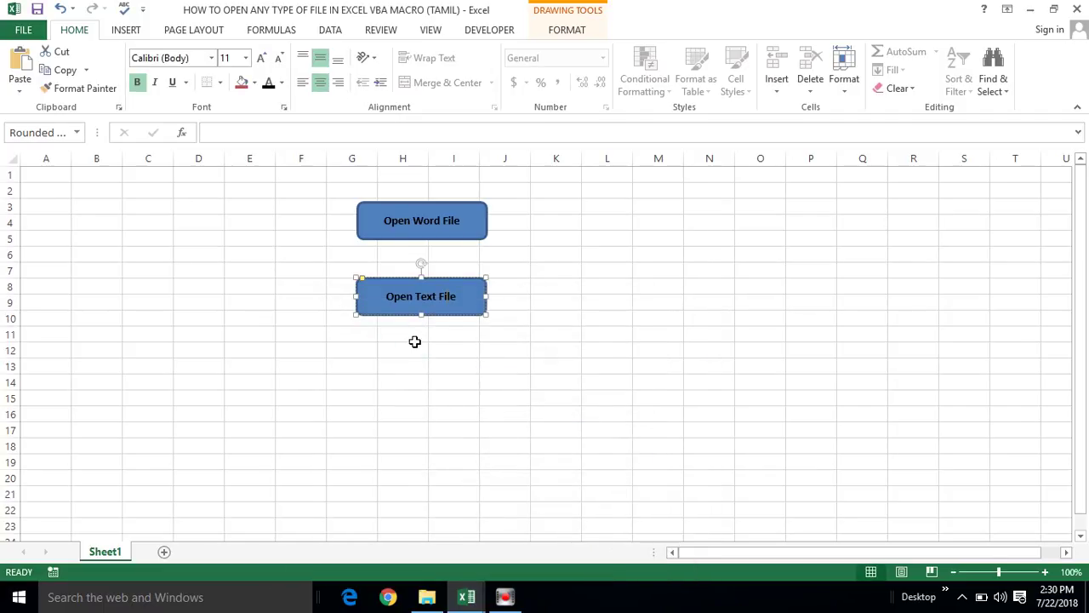
left_click(417, 337)
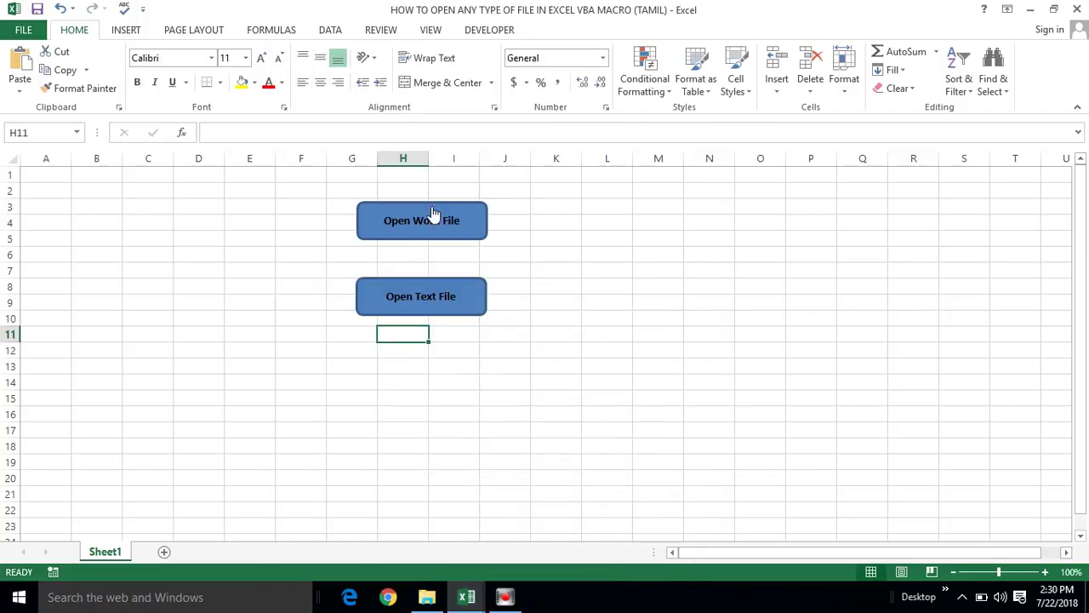
left_click(255, 224)
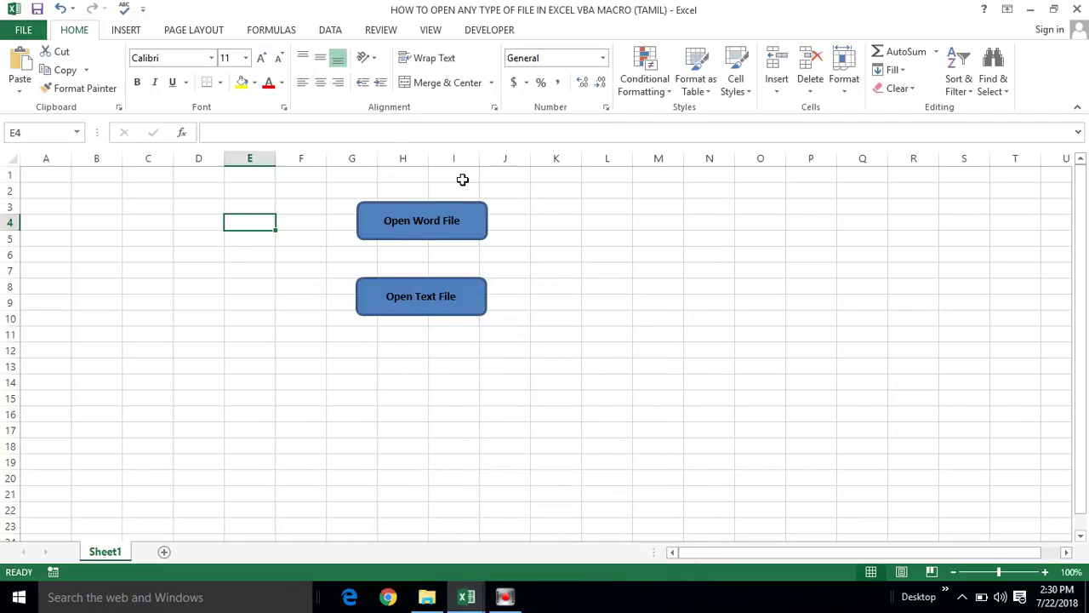
left_click(414, 229)
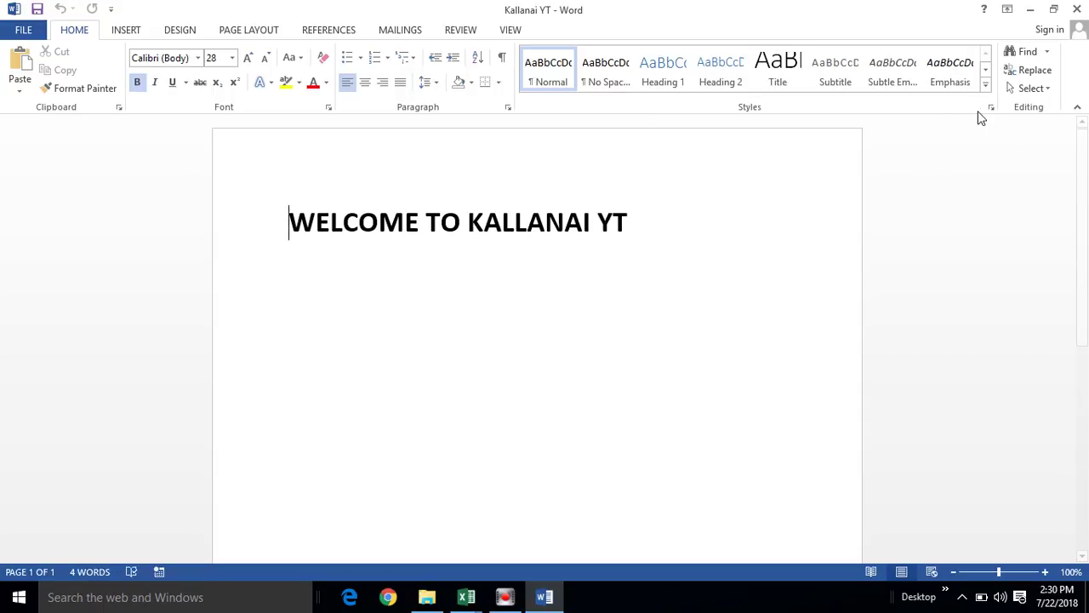
left_click(1076, 7)
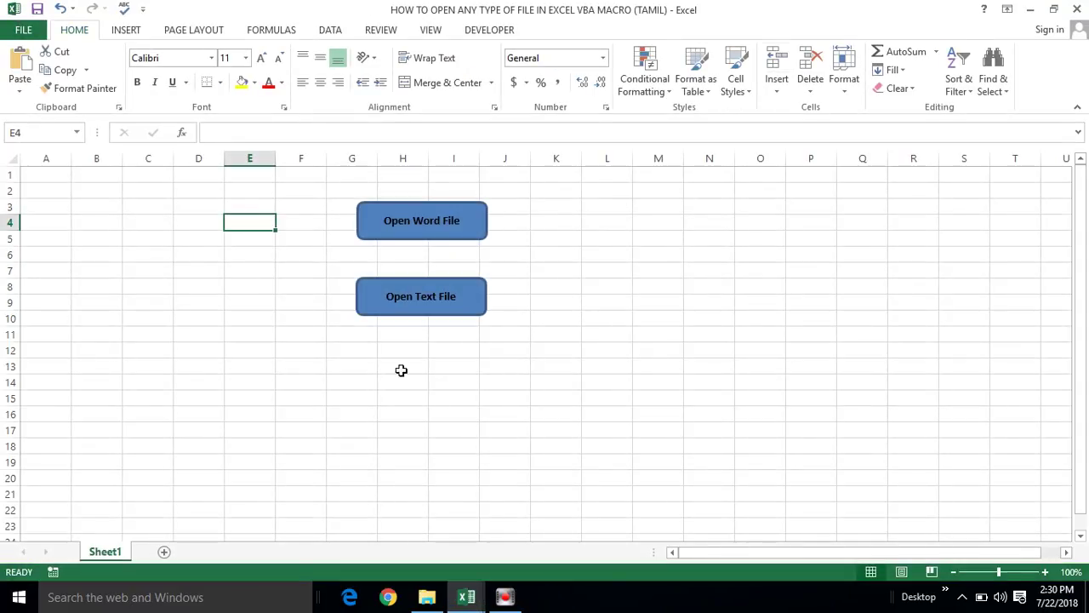
left_click_drag(402, 375, 430, 309)
left_click(373, 368)
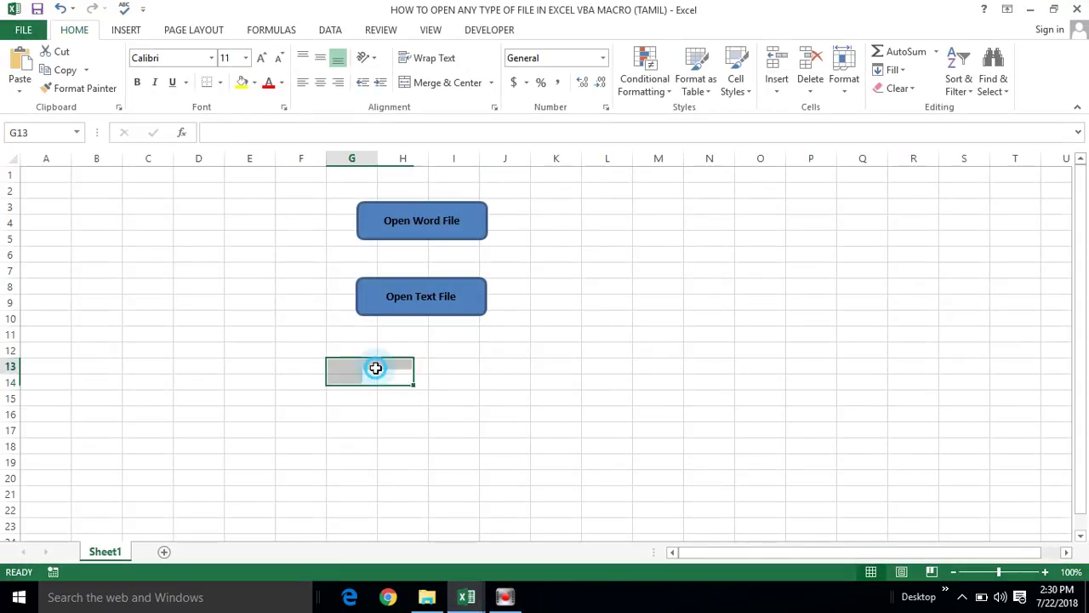
left_click(409, 305)
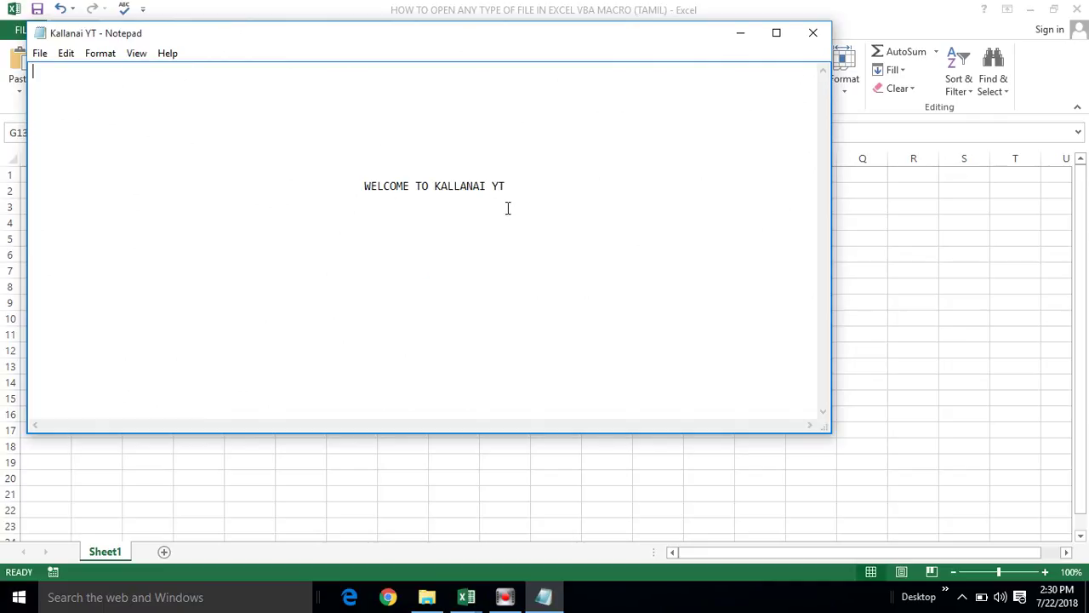
left_click(814, 33)
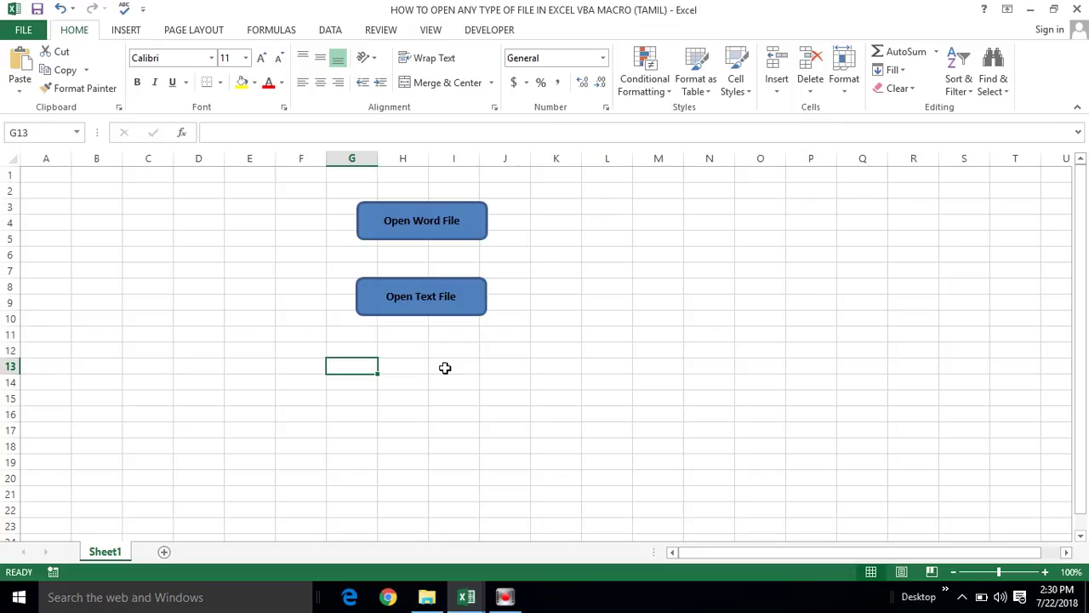
left_click(402, 368)
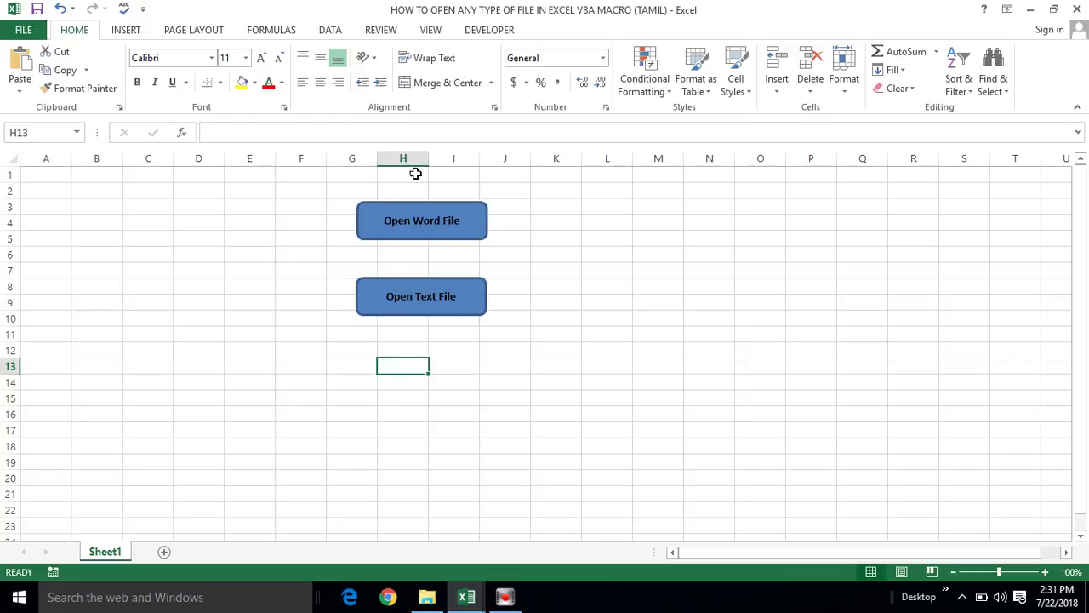
left_click(516, 243)
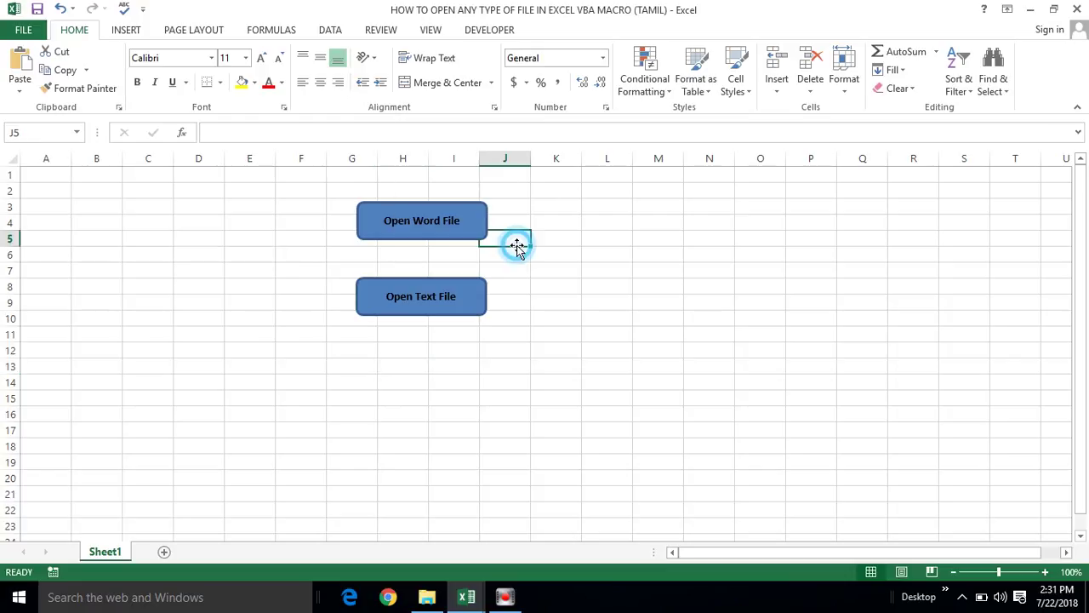
left_click(439, 261)
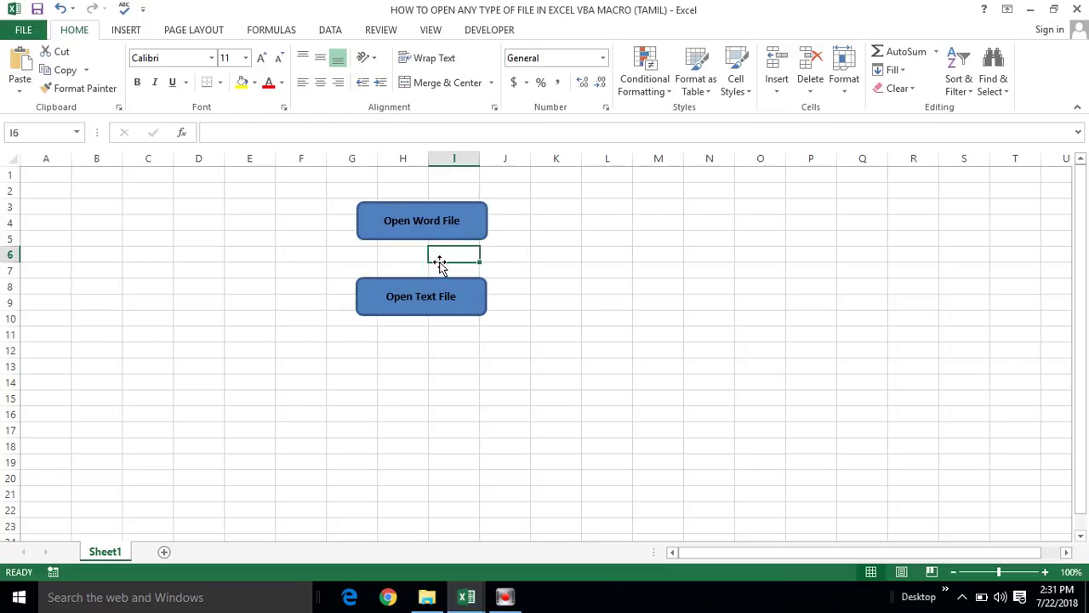
left_click(360, 255)
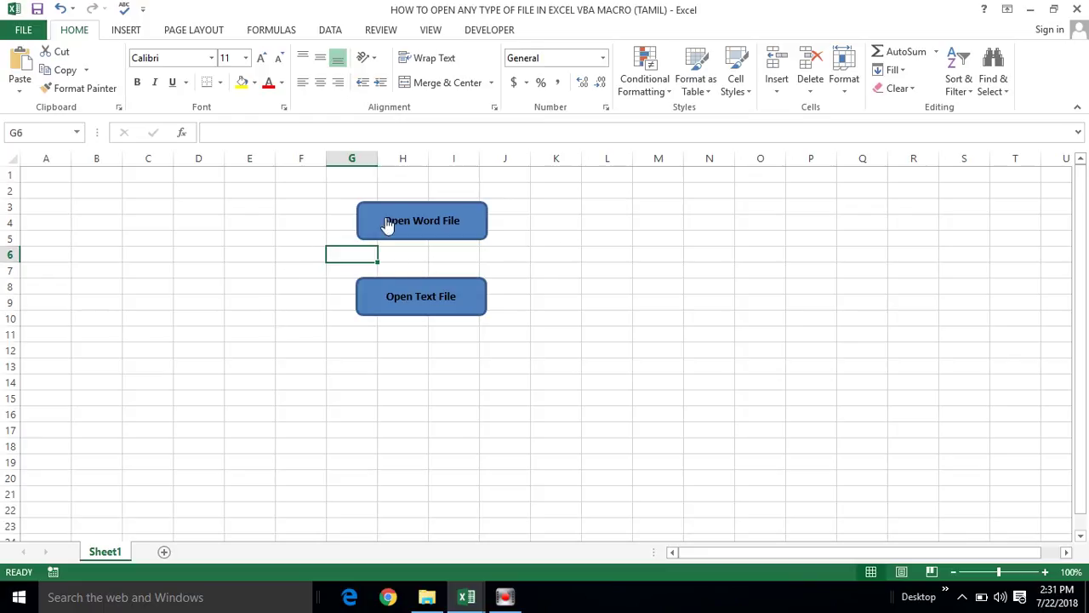
left_click(320, 286)
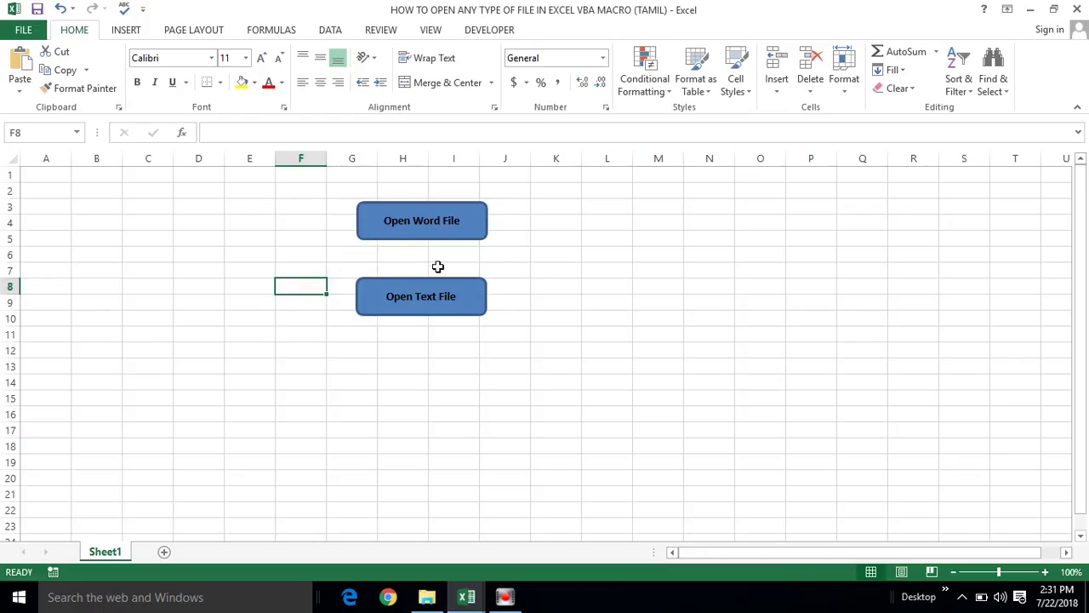